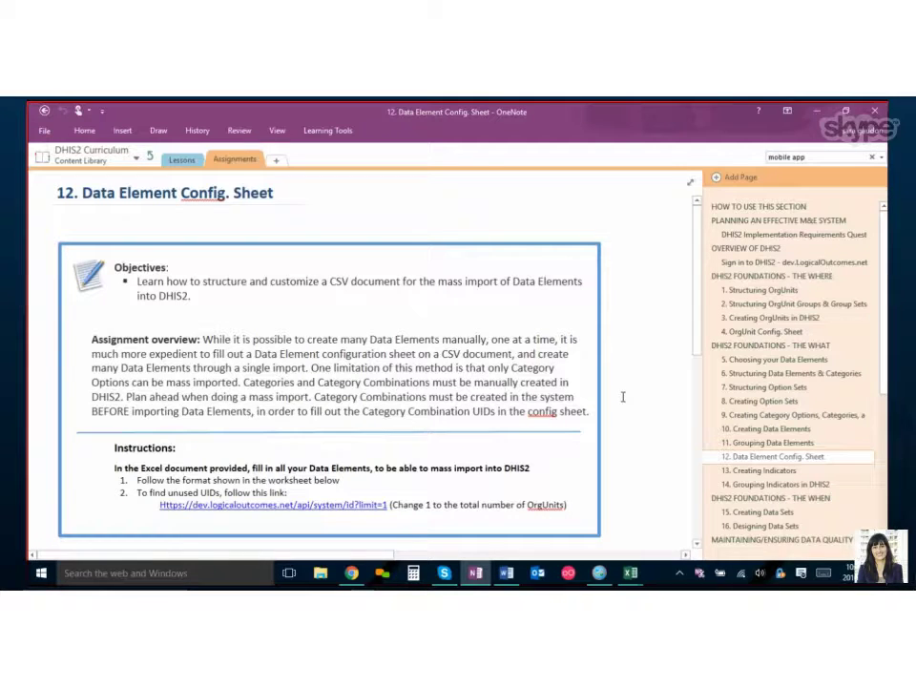
Step: Scroll the OneNote assignment page from Objectives down to the example worksheet tables
scroll(619, 397, "down", 5)
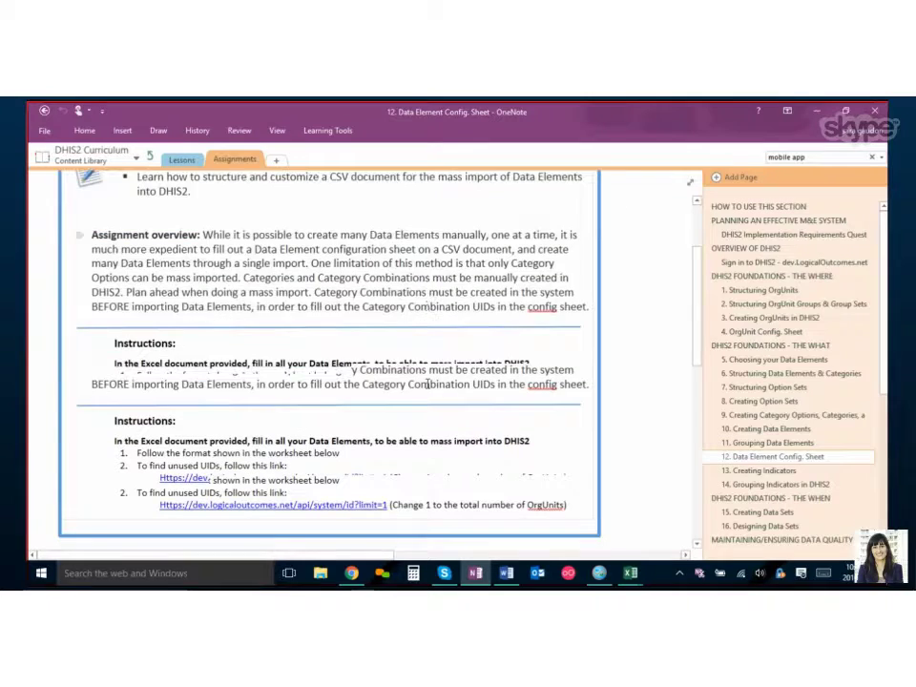
scroll(429, 380, "down", 3)
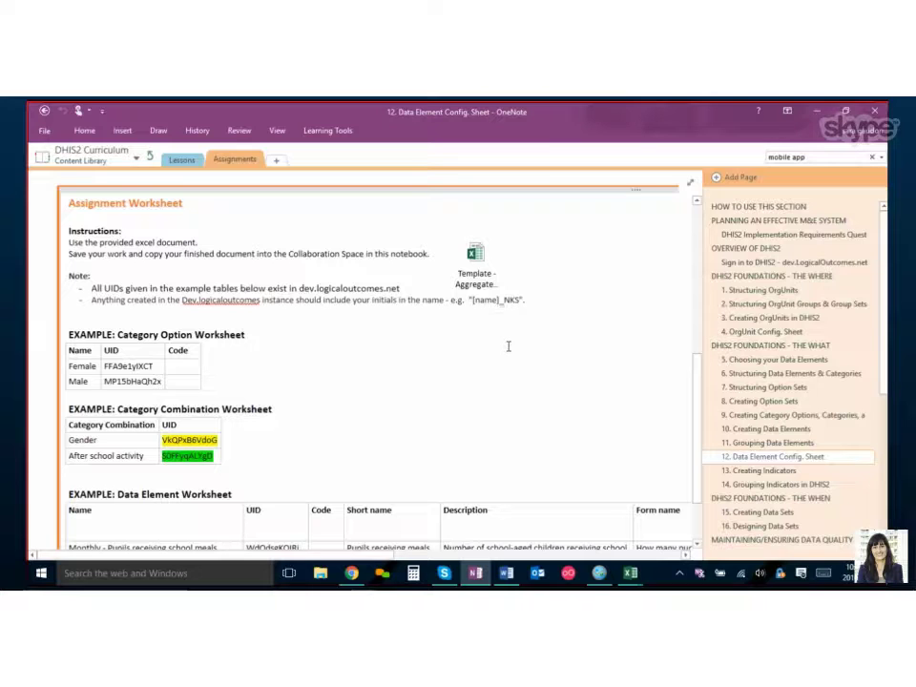
scroll(505, 335, "up", 5)
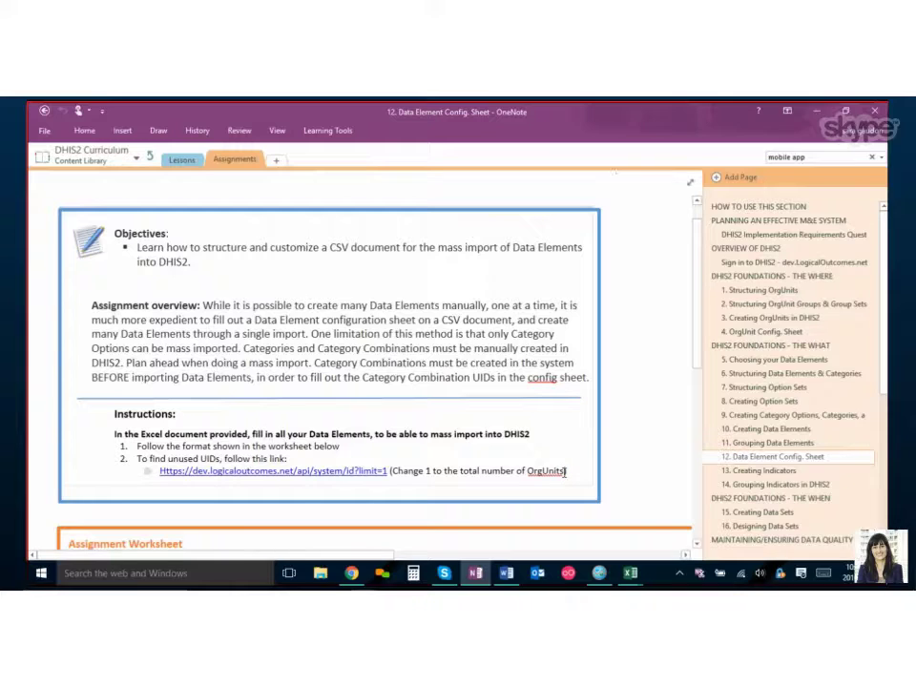
scroll(563, 468, "down", 1)
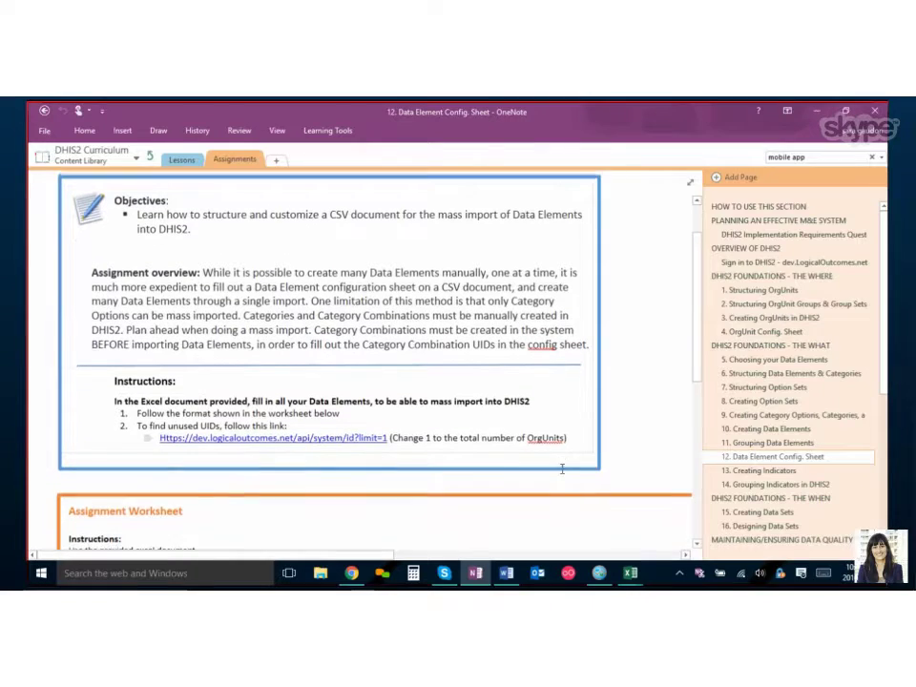
scroll(562, 468, "down", 6)
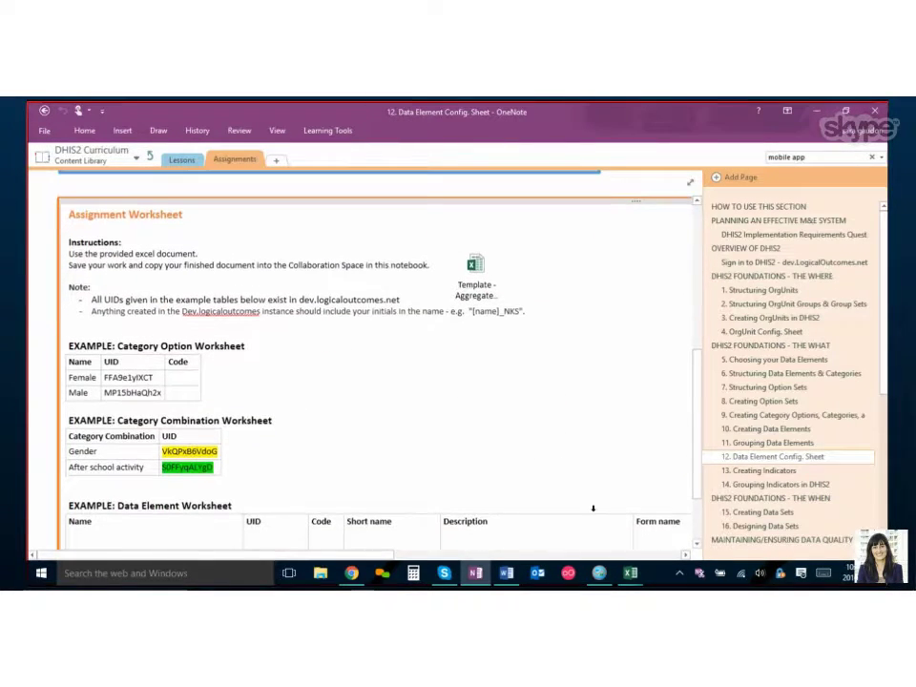
Step: Bring up the DevLovgicalOutcomes-USDA-DataElements workbook and highlight its Name column and header row
left_click(630, 572)
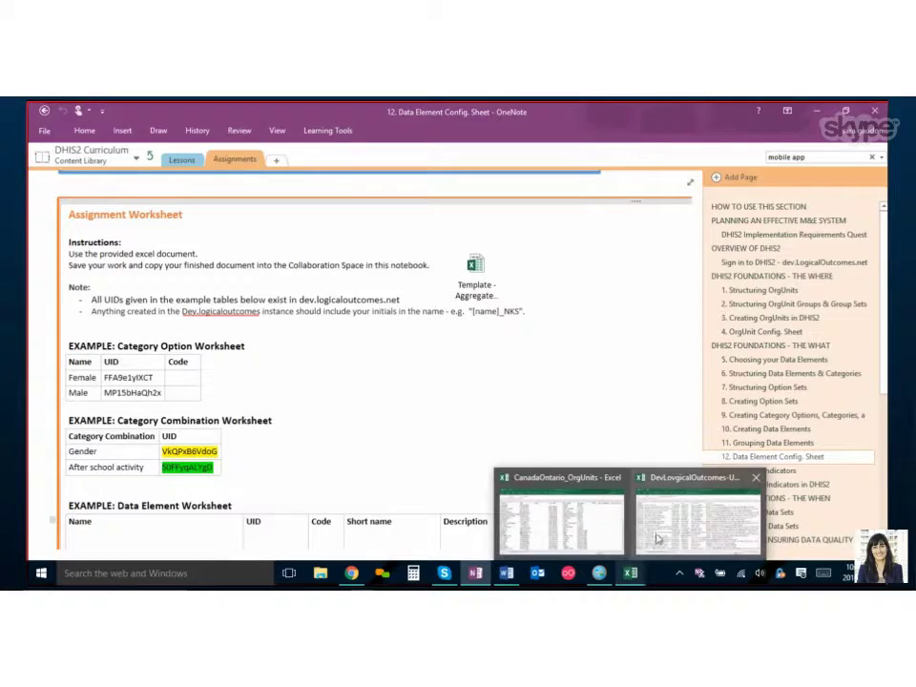
left_click(692, 516)
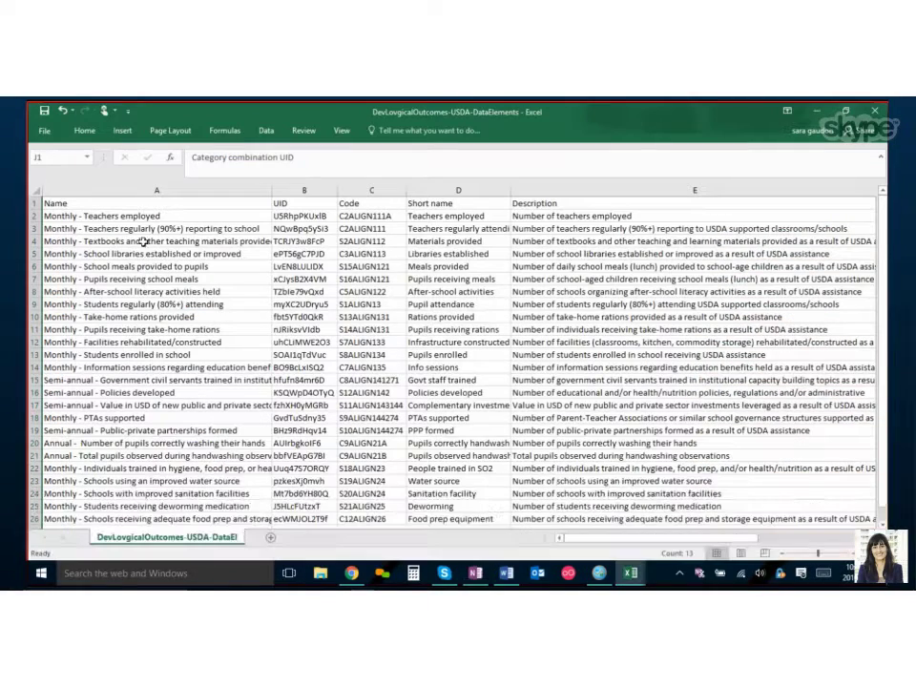
left_click(119, 189)
left_click(34, 203)
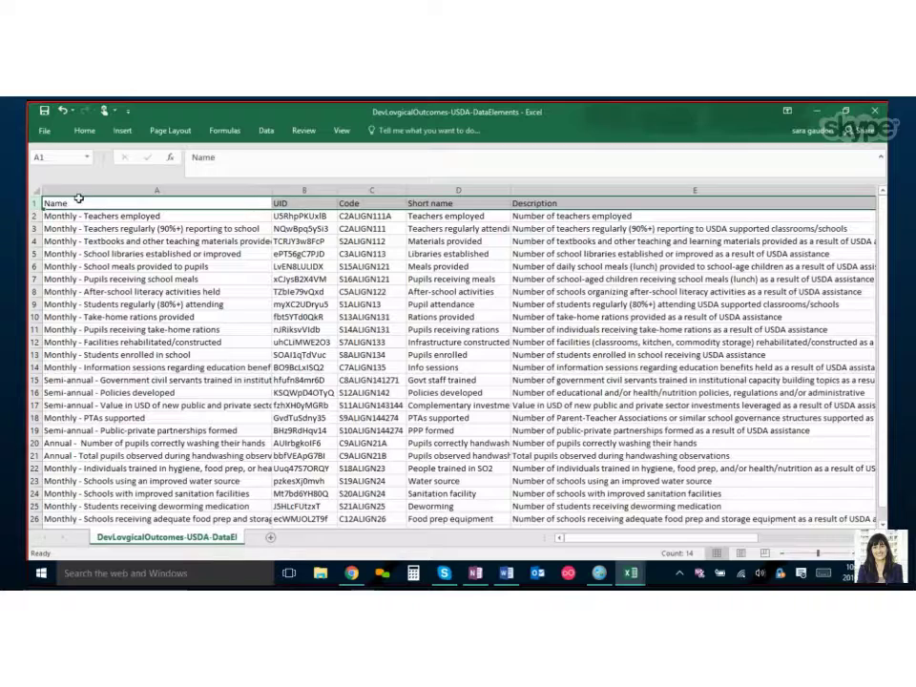
left_click(136, 189)
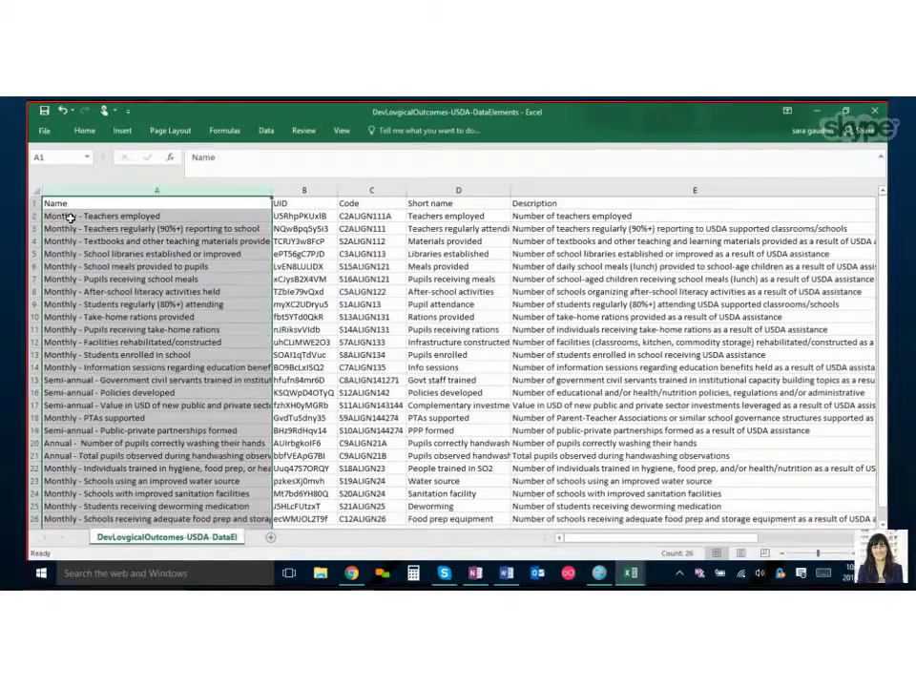
Step: Highlight the Monthly names in rows 2–14 and the Semi-annual names in rows 15–17
left_click_drag(69, 218, 81, 368)
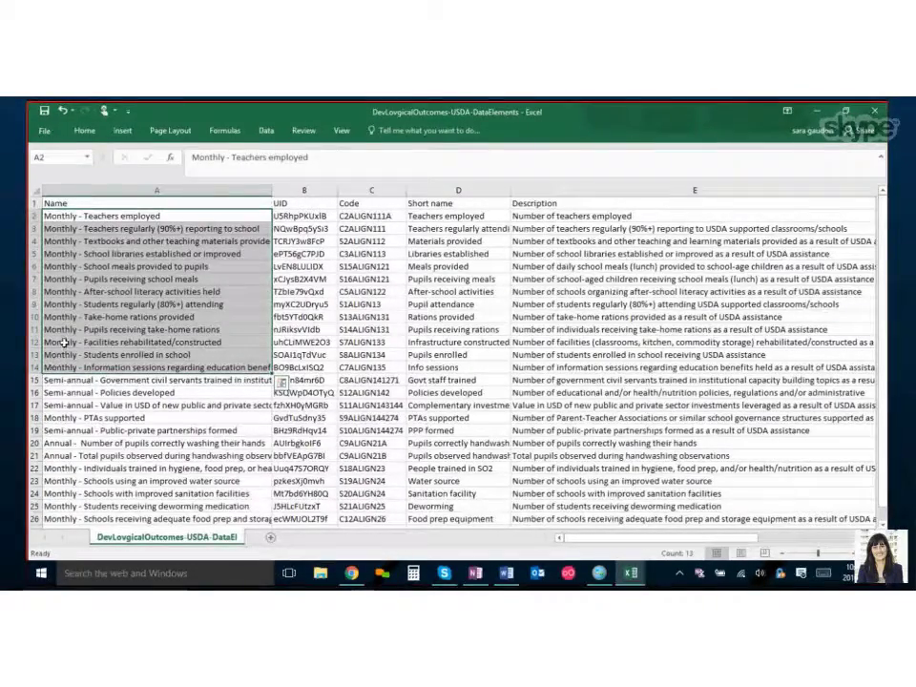
left_click(60, 381)
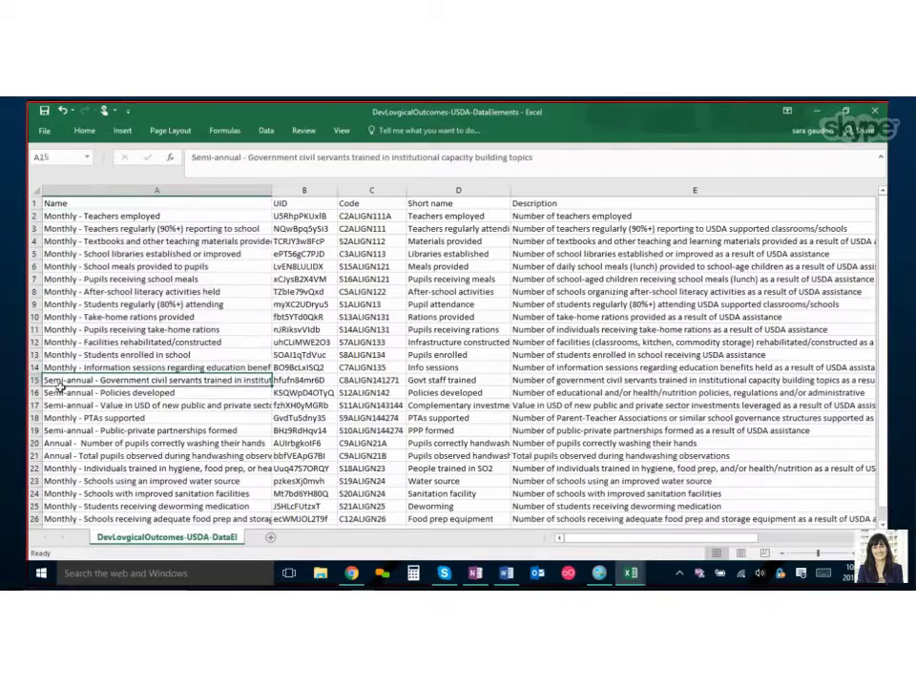
left_click_drag(59, 385, 61, 404)
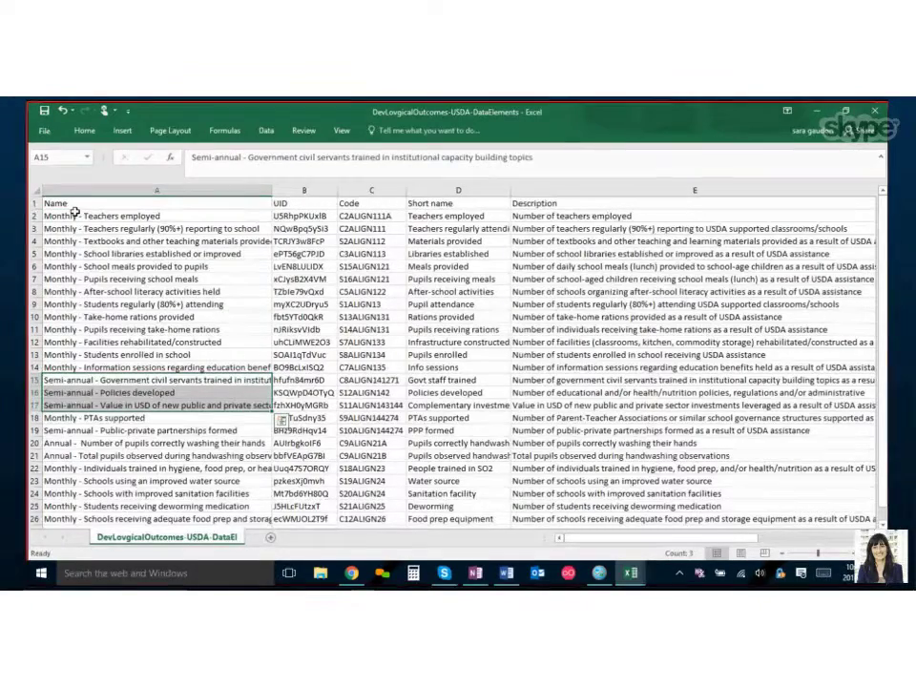
left_click(94, 190)
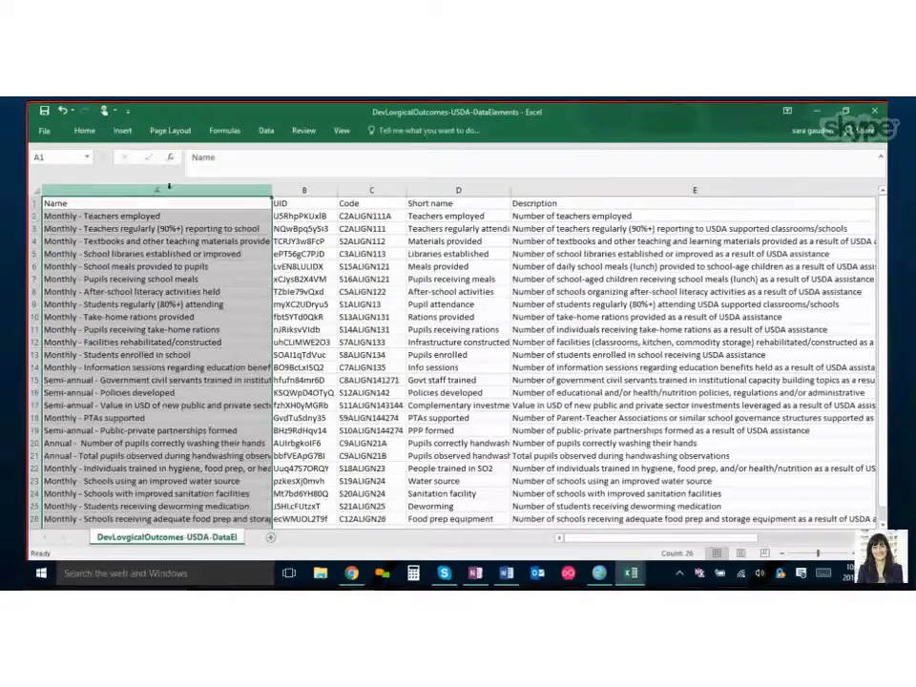
left_click(429, 190)
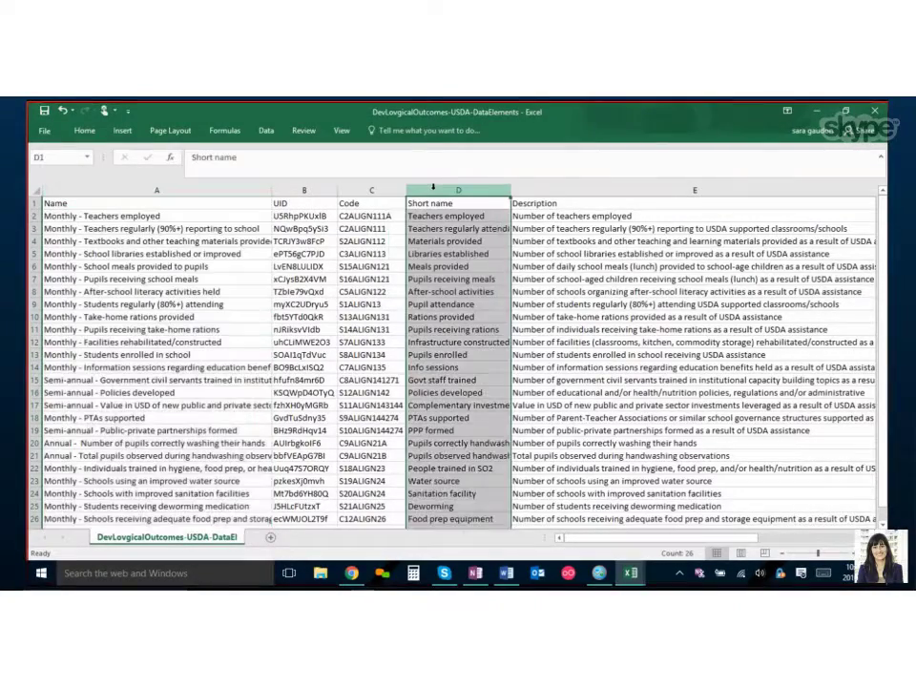
left_click(427, 217)
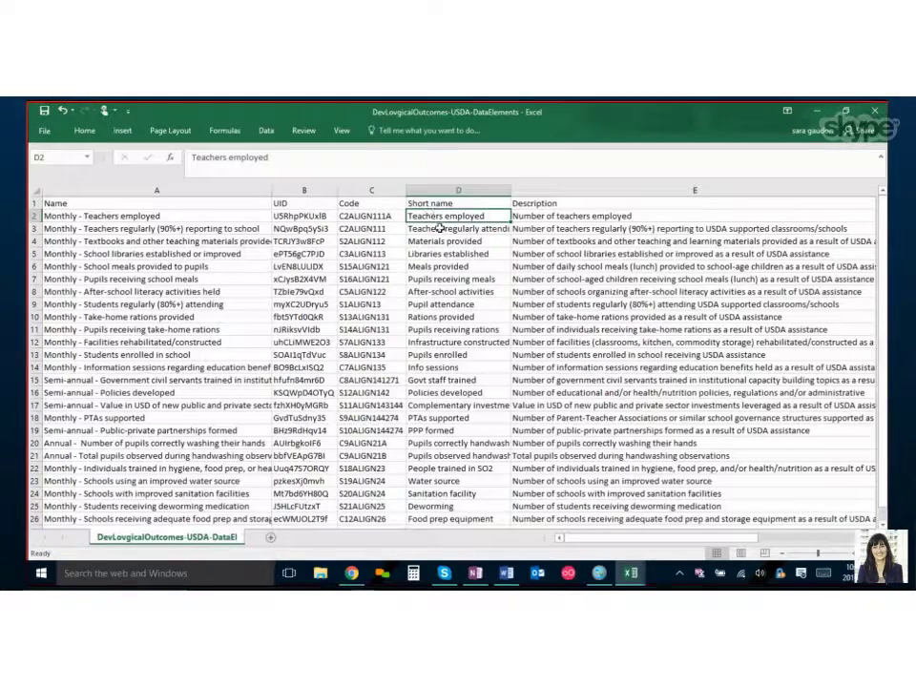
left_click(442, 228)
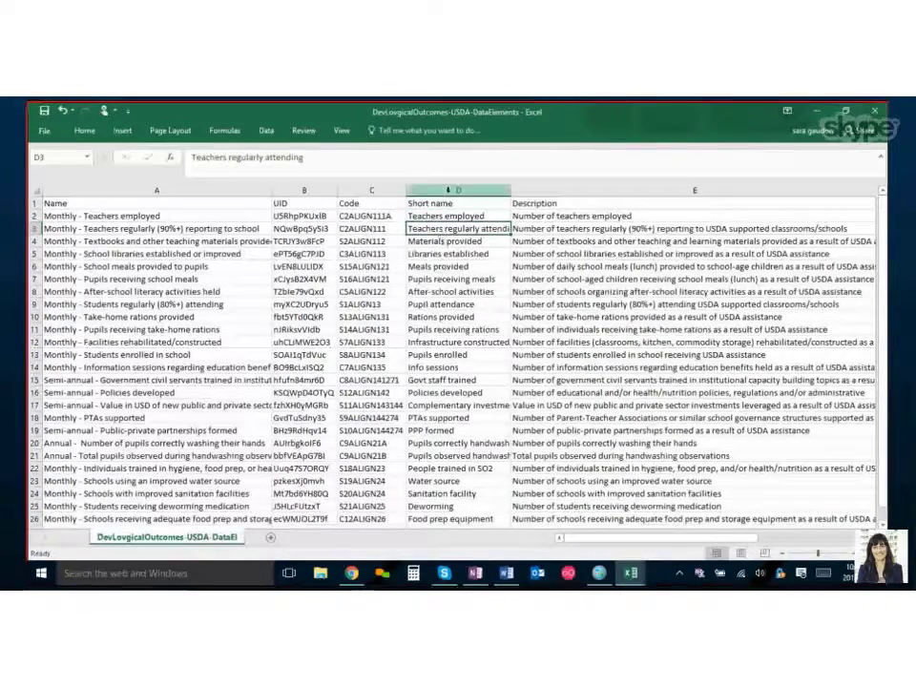
left_click(446, 188)
scroll(588, 544, "right", 3)
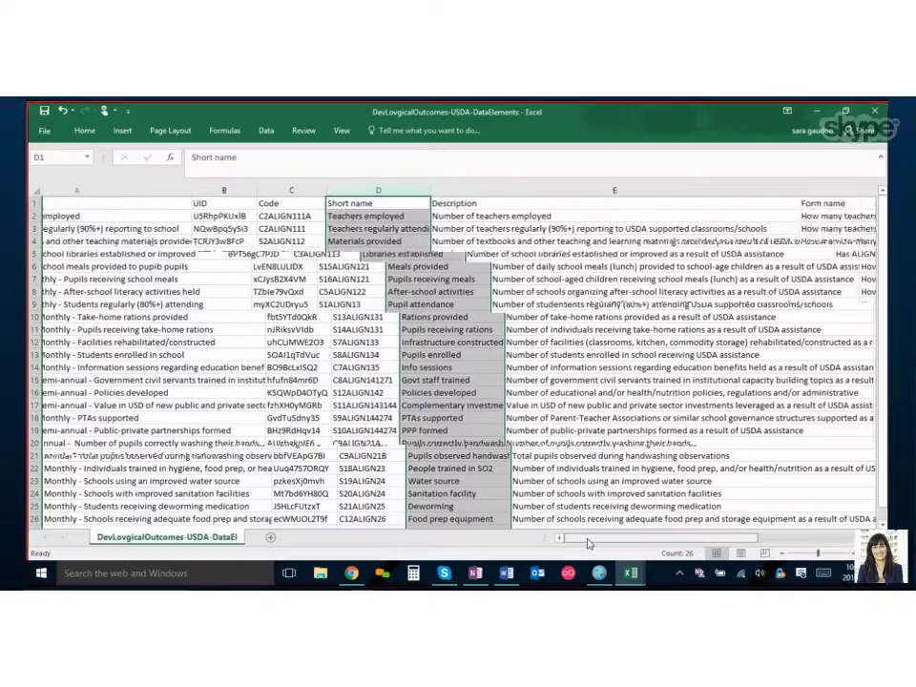
left_click(622, 189)
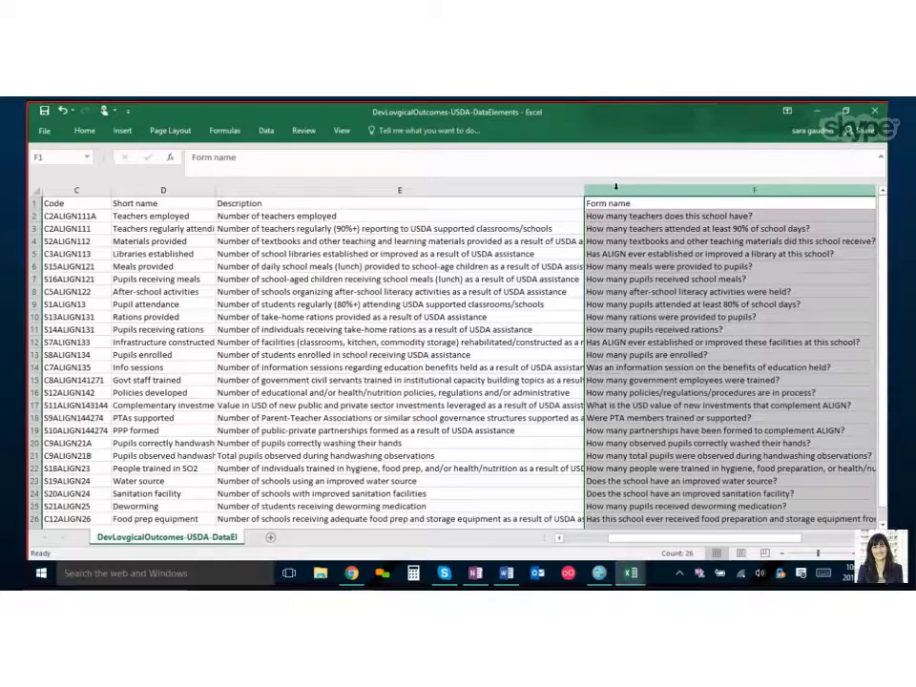
left_click(162, 191)
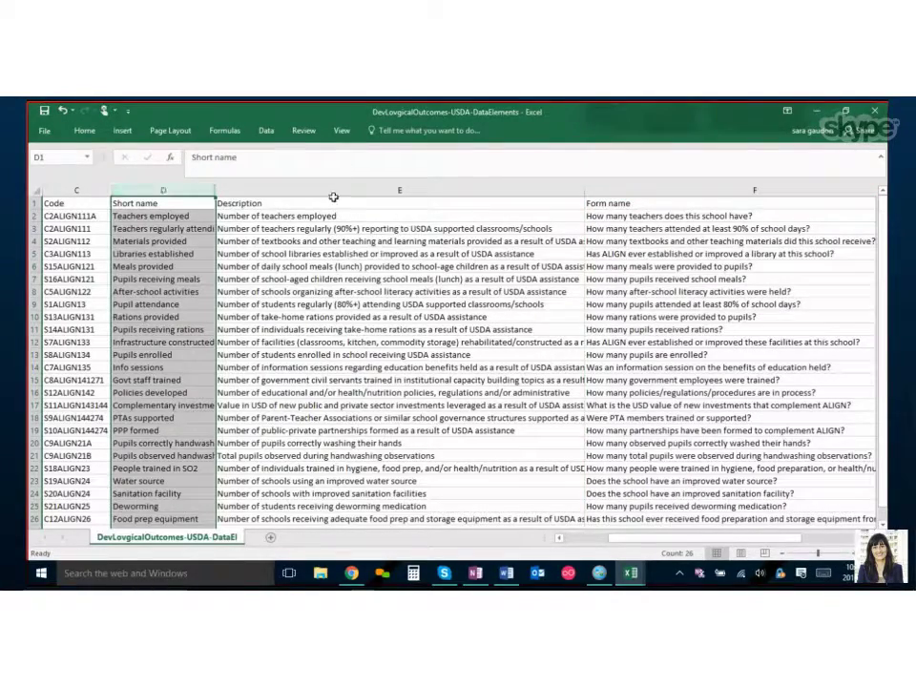
left_click(339, 189)
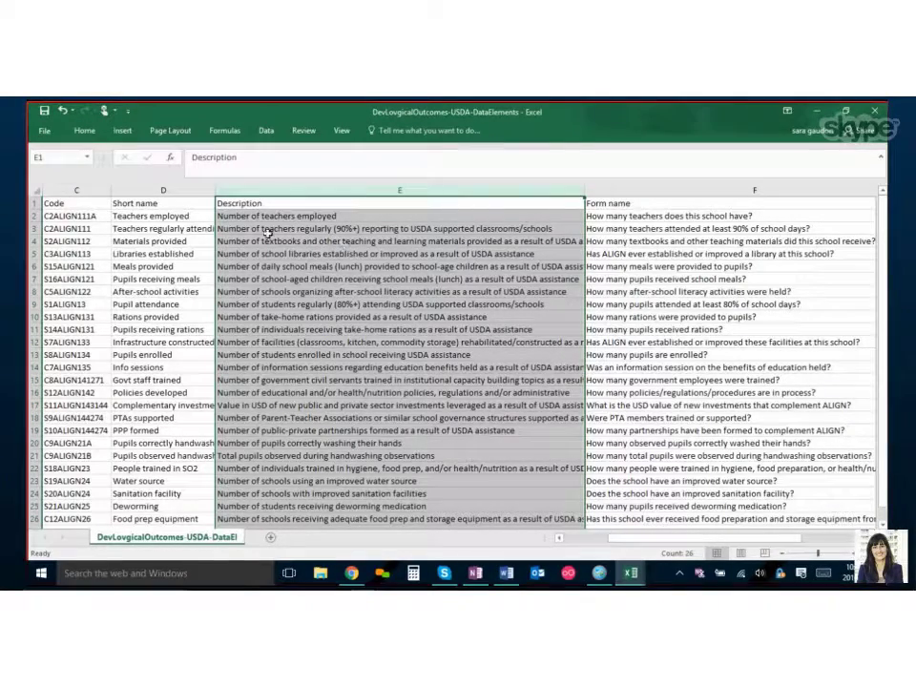
key("Down")
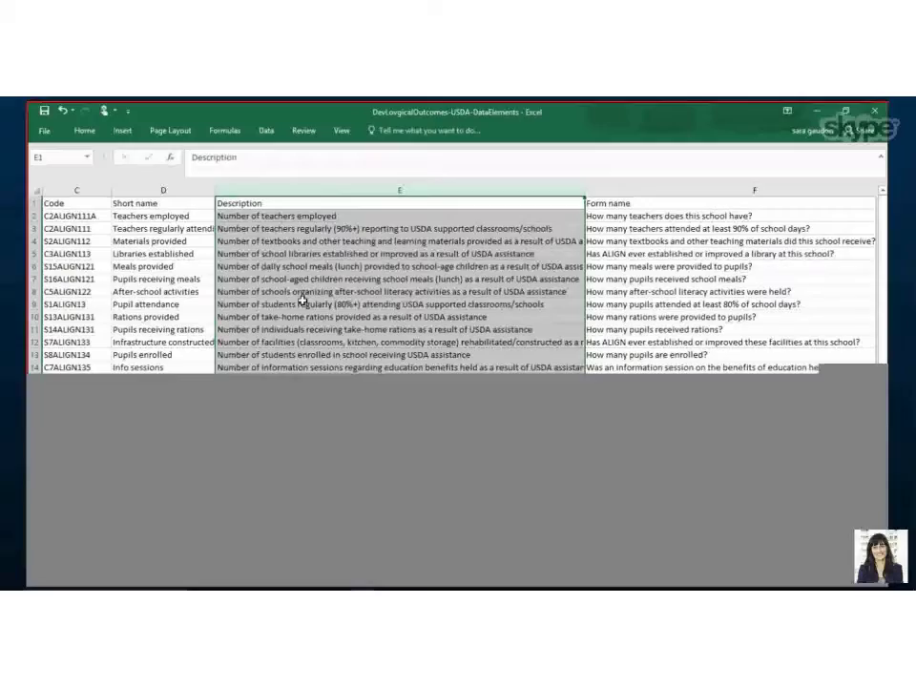
key("Down")
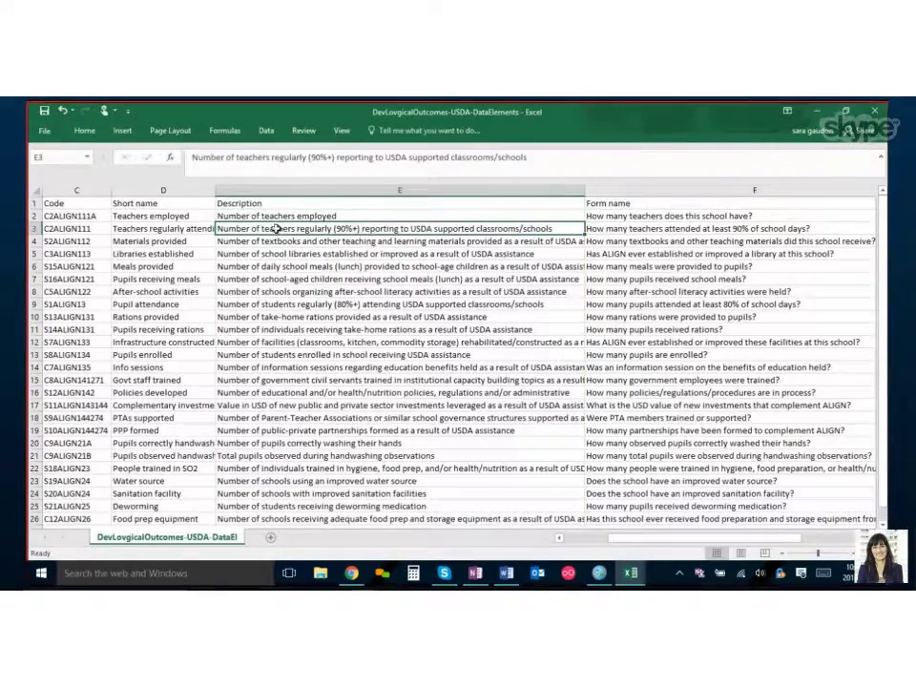
left_click(258, 205)
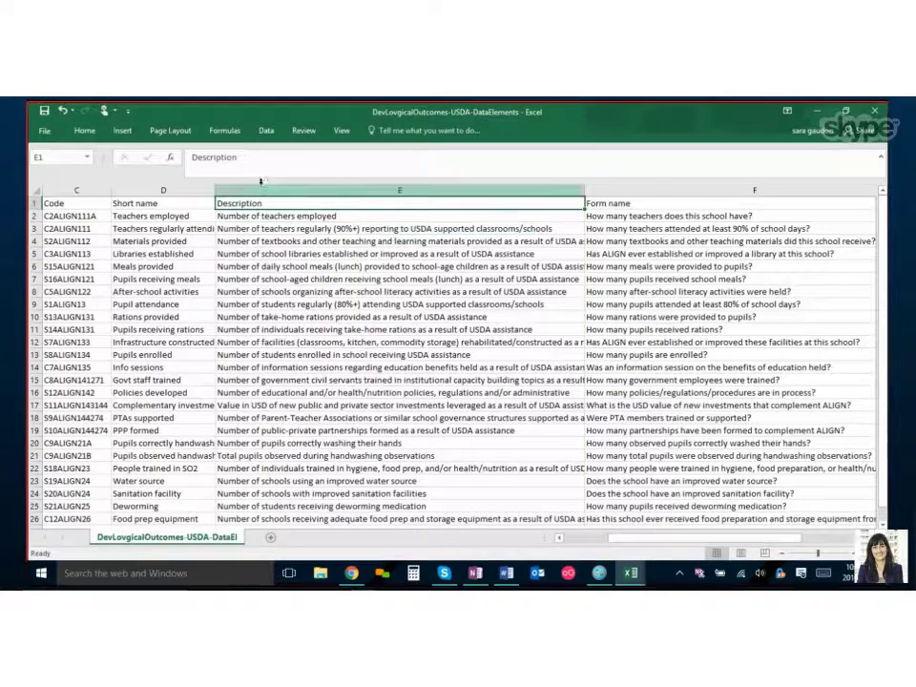
left_click(266, 187)
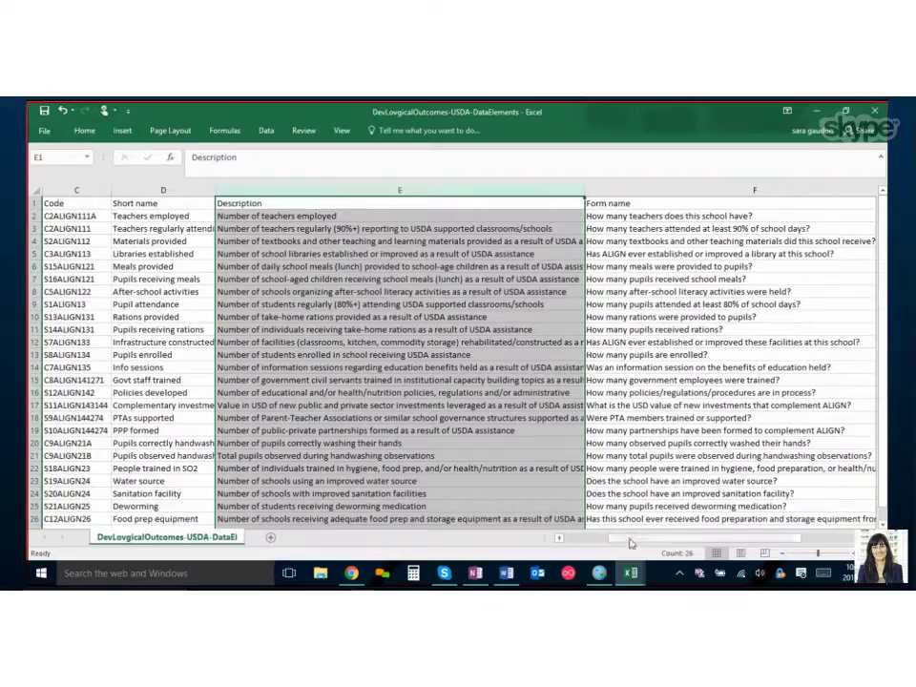
Step: Highlight the UID and Code columns together, then bring columns F through Q into view
left_click_drag(658, 540, 627, 544)
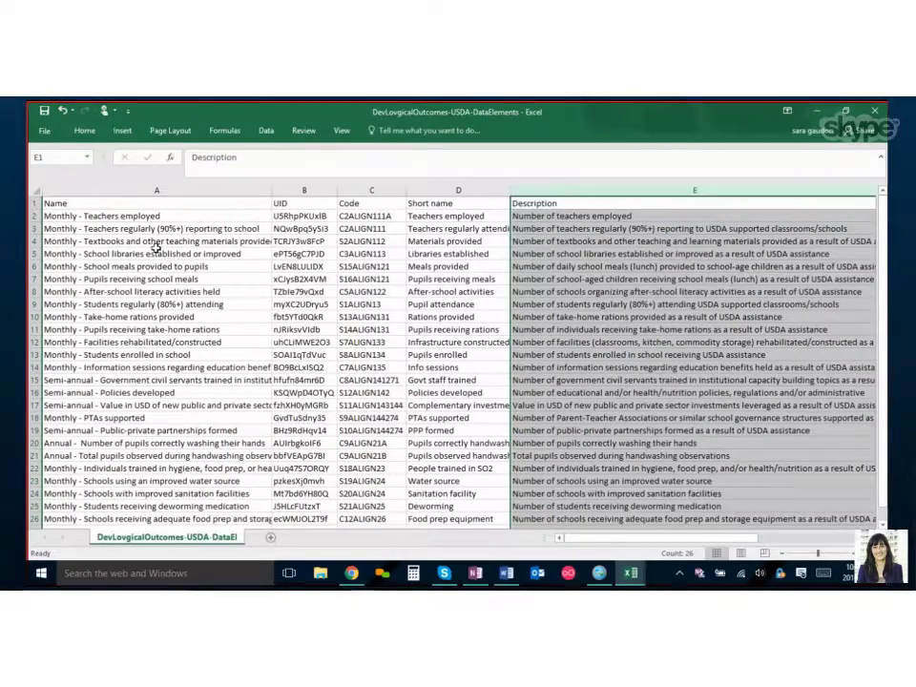
left_click_drag(292, 191, 362, 195)
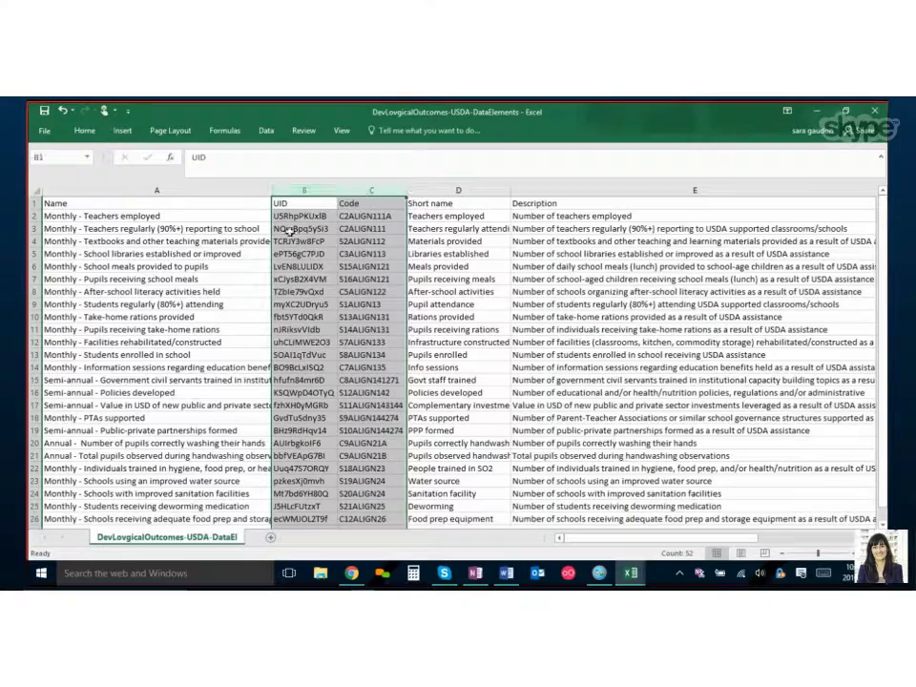
left_click(603, 544)
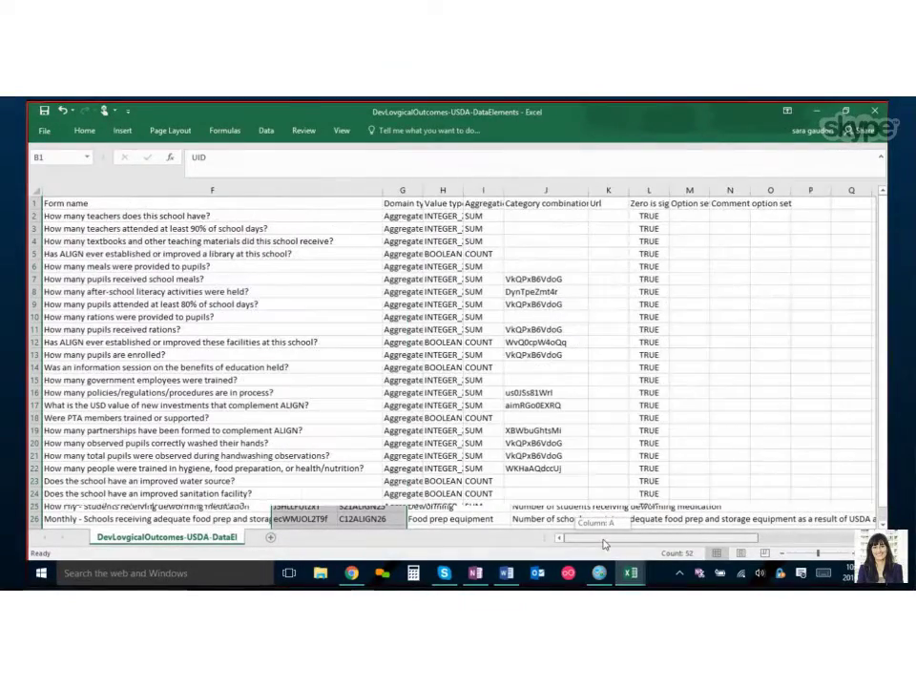
Step: Widen the Domain type and Value type columns so Aggregate and INTEGER entries are readable
left_click(545, 191)
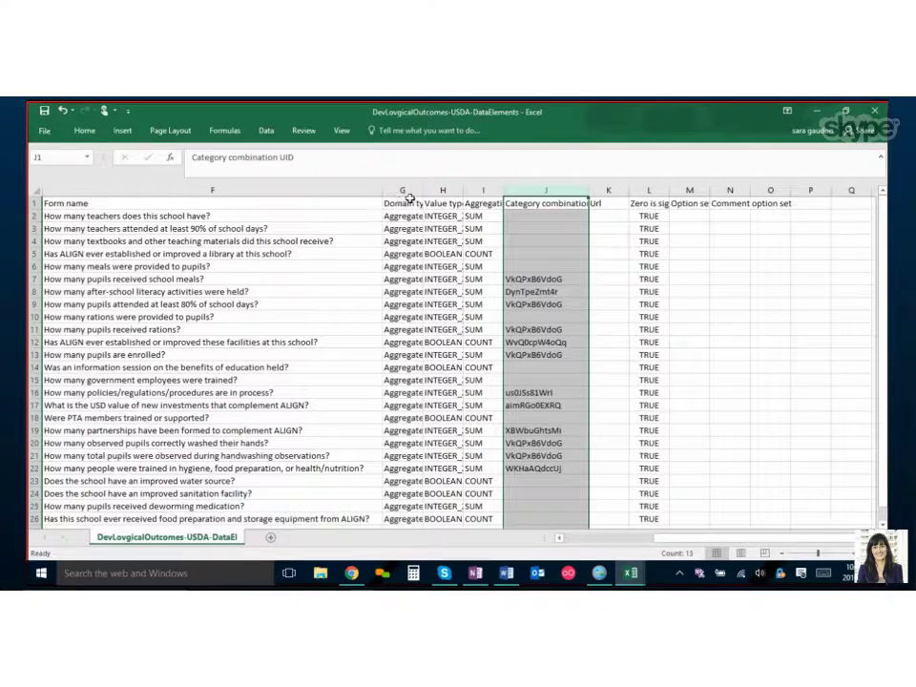
left_click_drag(422, 191, 455, 191)
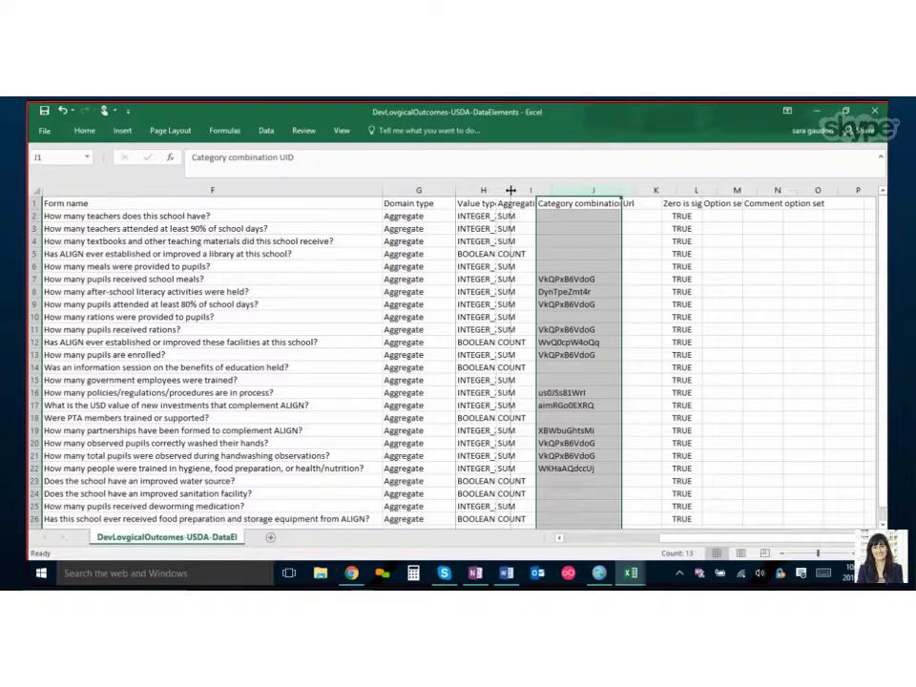
left_click_drag(511, 191, 534, 190)
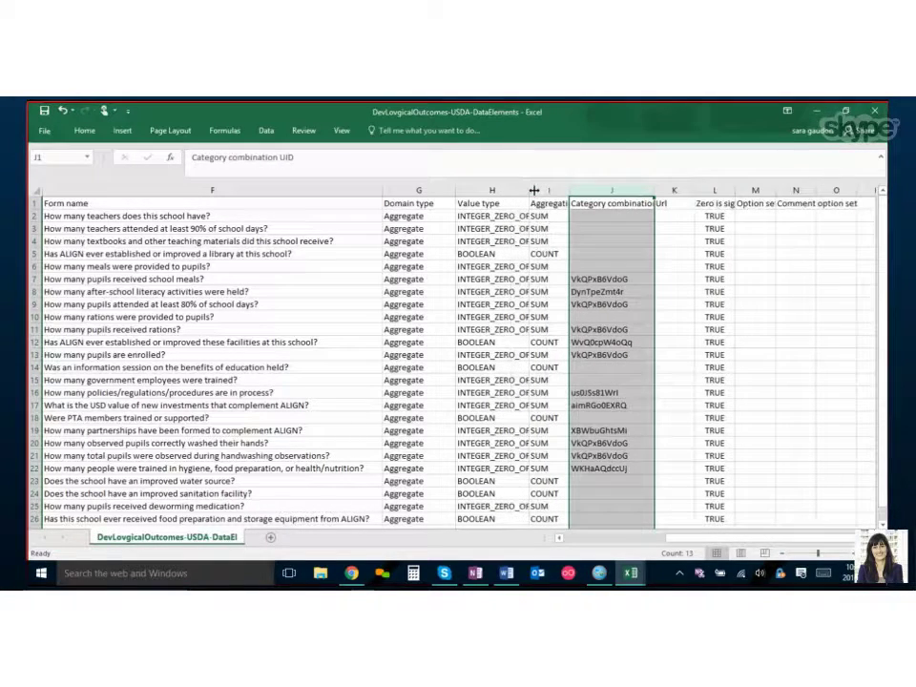
Step: In OneNote, highlight the example Category Option and Category Combination entries, including UID S0FFyqALYgD
key("alt+Tab")
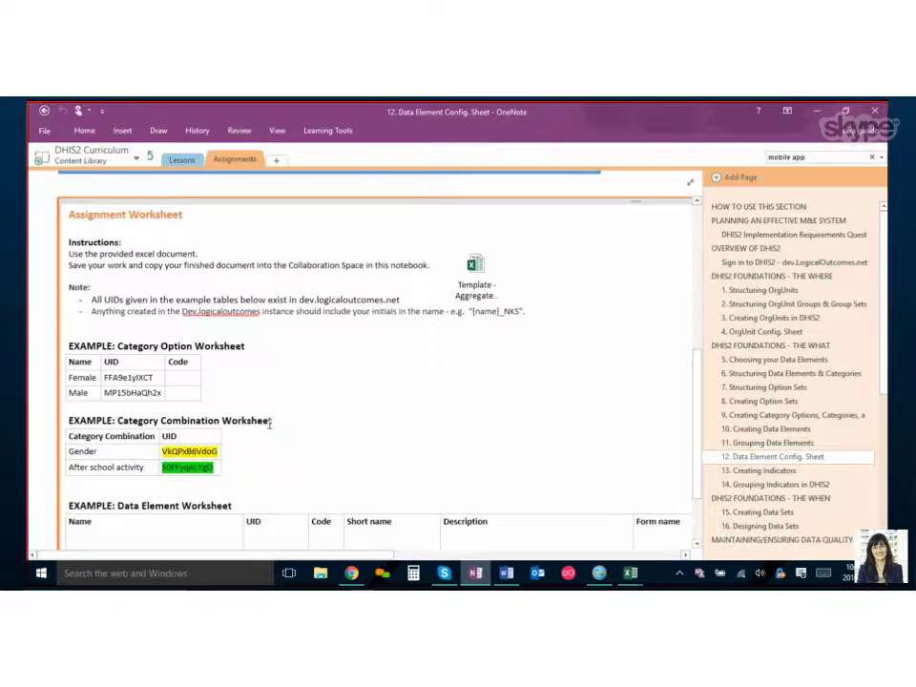
mouse_move(80, 362)
left_mouse_down()
mouse_move(146, 373)
mouse_move(85, 396)
left_mouse_up()
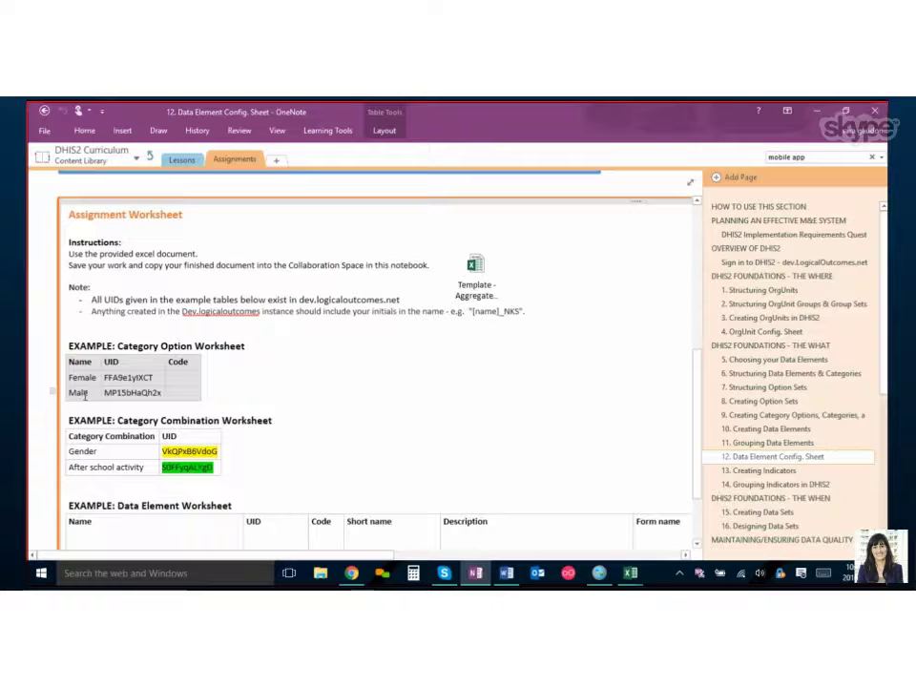
left_click_drag(68, 436, 153, 436)
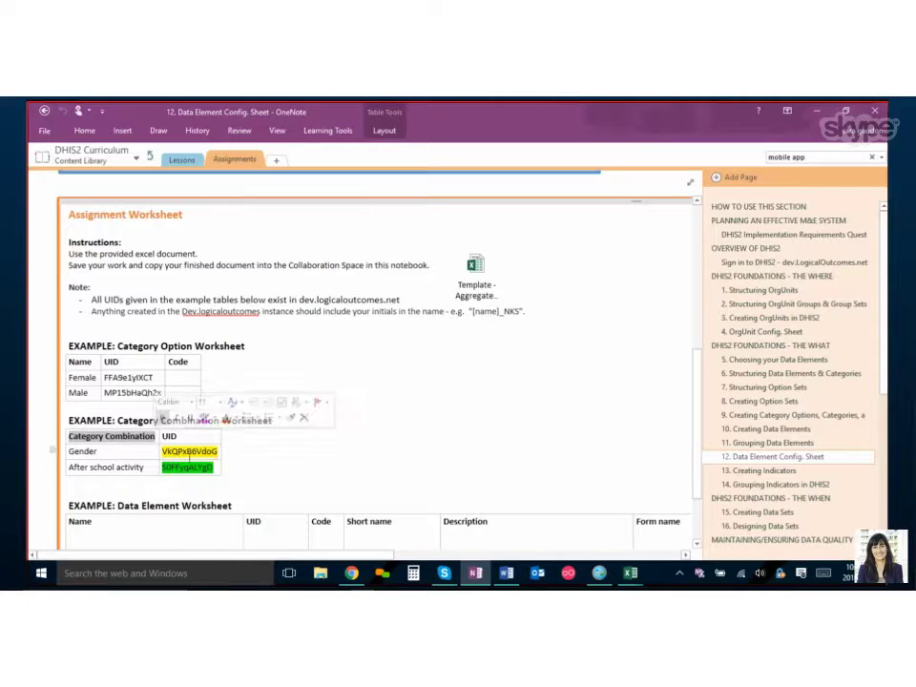
left_click_drag(214, 467, 166, 471)
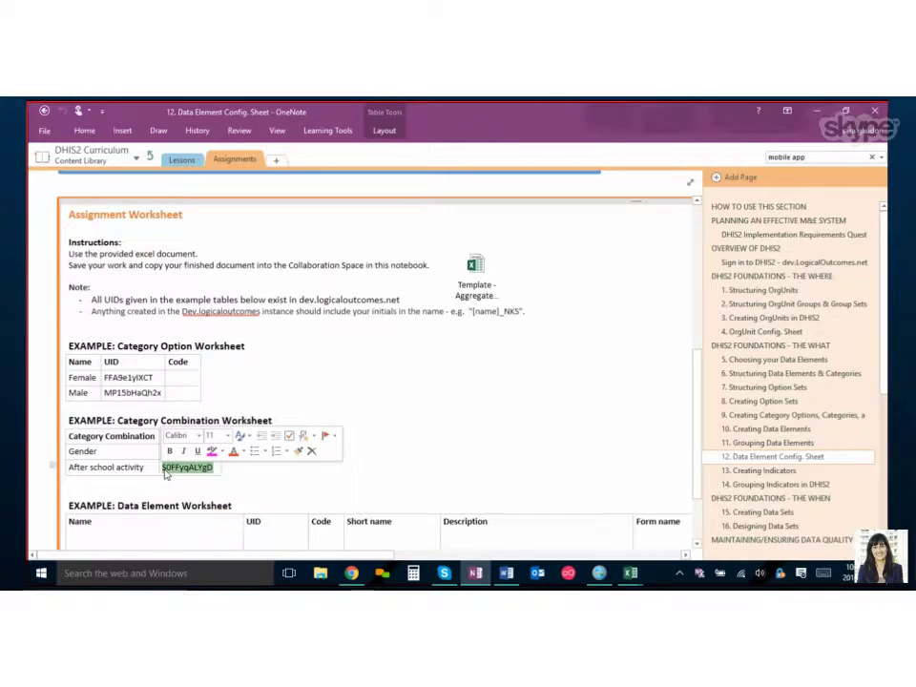
left_click(93, 467)
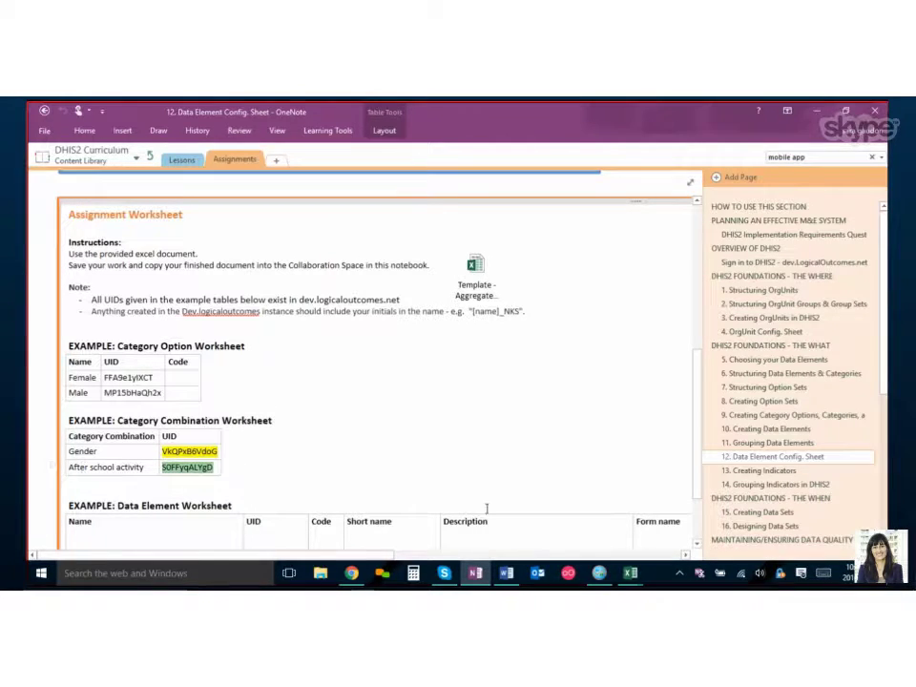
mouse_move(630, 573)
left_click(670, 540)
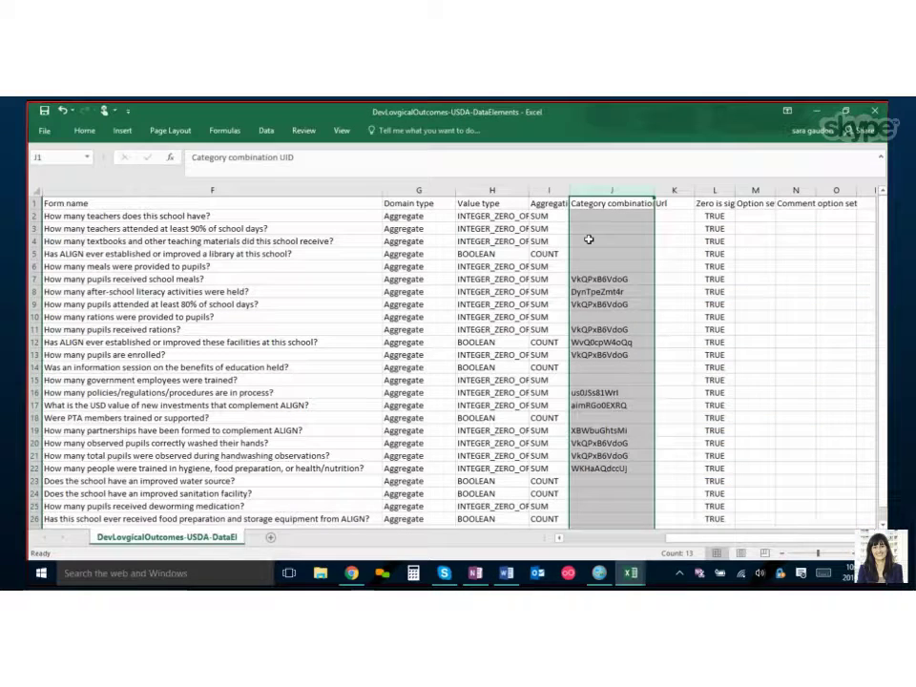
left_click(578, 221)
left_click(32, 217)
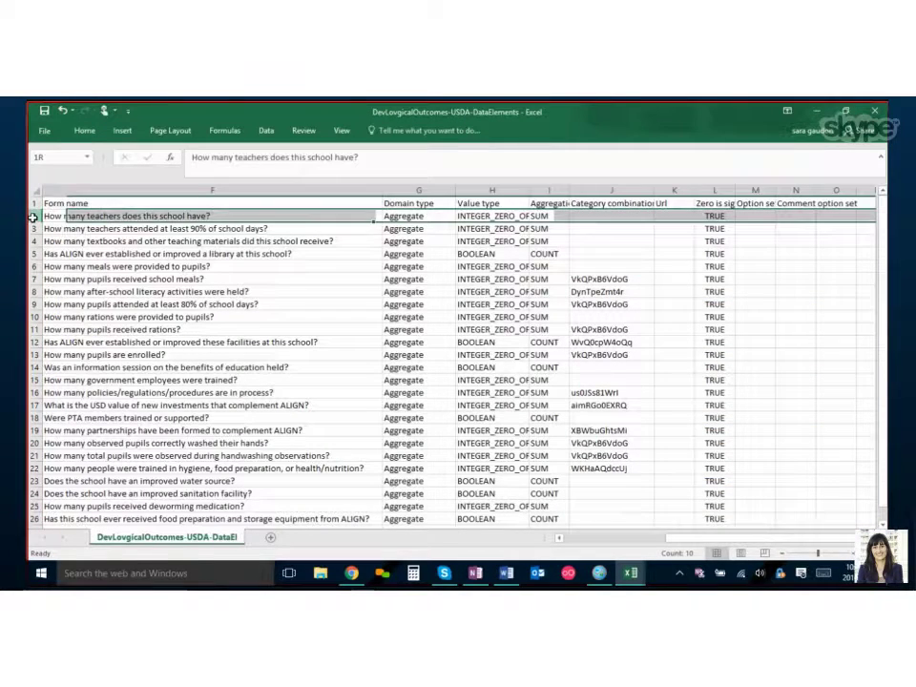
left_click(616, 218)
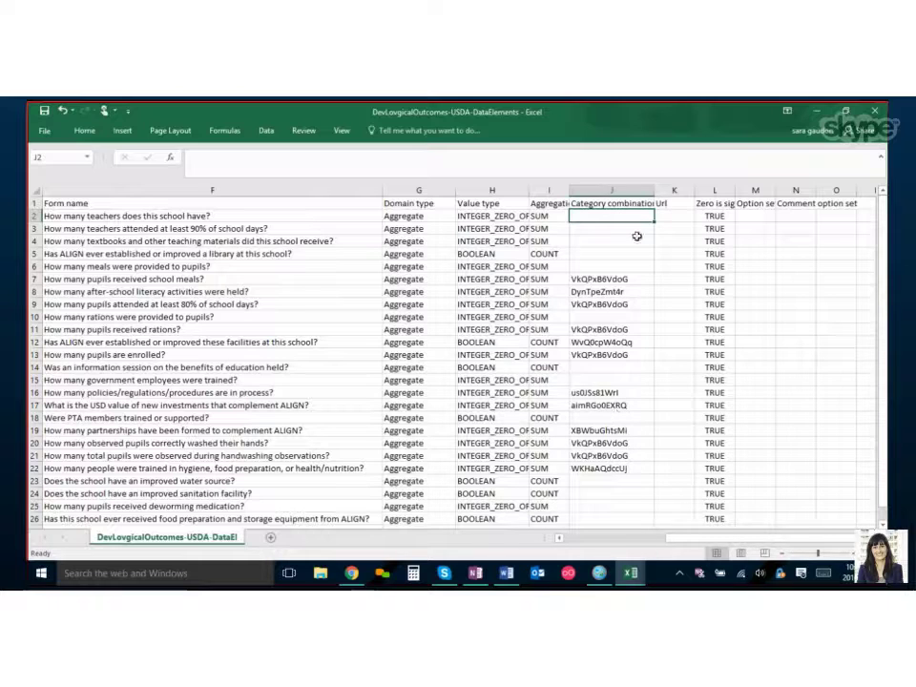
left_click(603, 279)
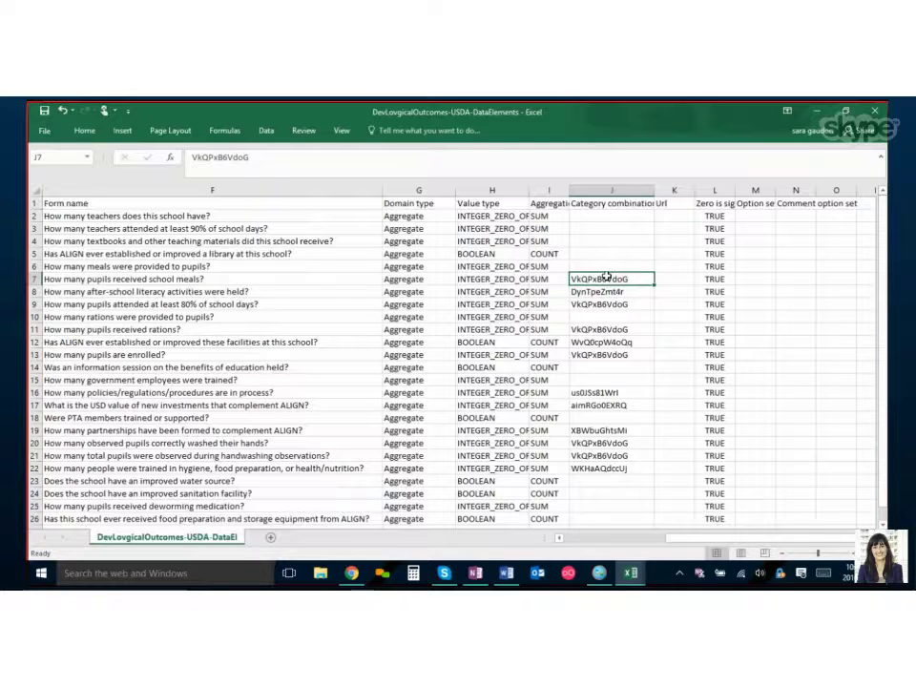
left_click(33, 279)
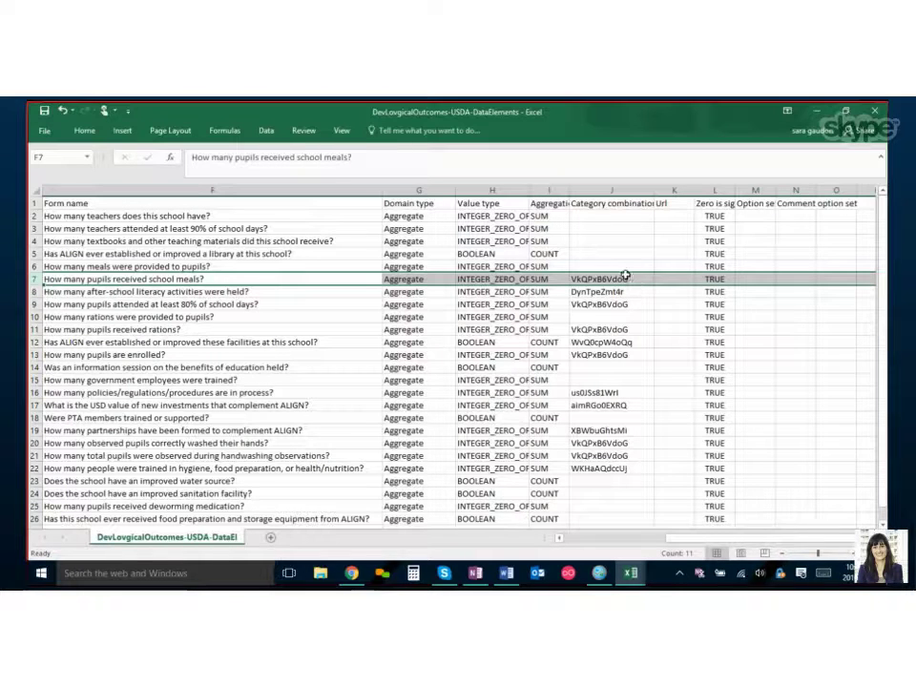
Step: Auto-fit the Value type and Aggregation operator columns so INTEGER_ZERO_OR_POSITIVE shows in full
left_click(610, 191)
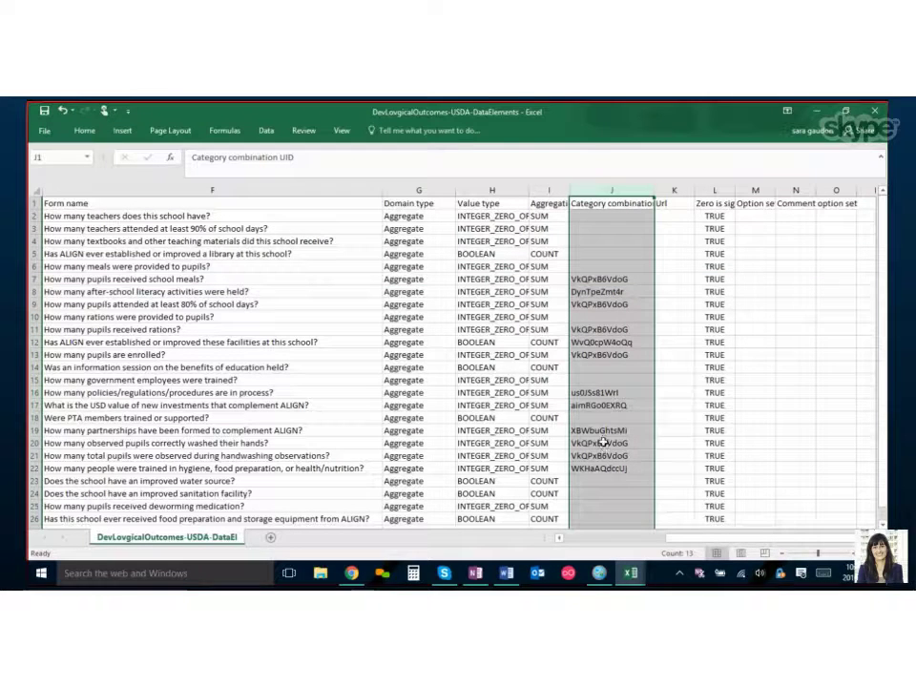
left_click_drag(568, 190, 599, 195)
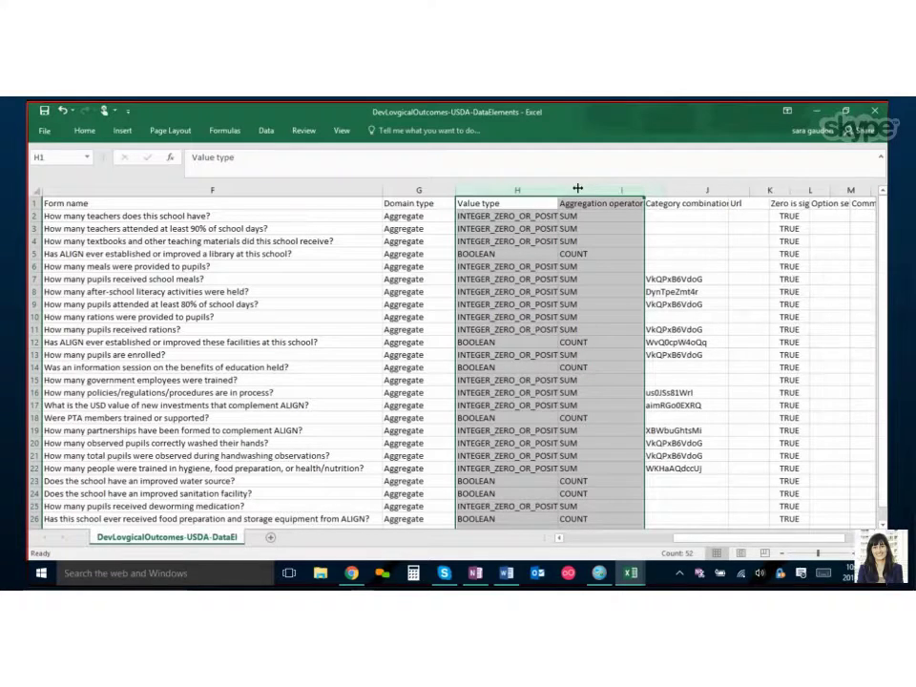
double_click(558, 190)
left_click(515, 190)
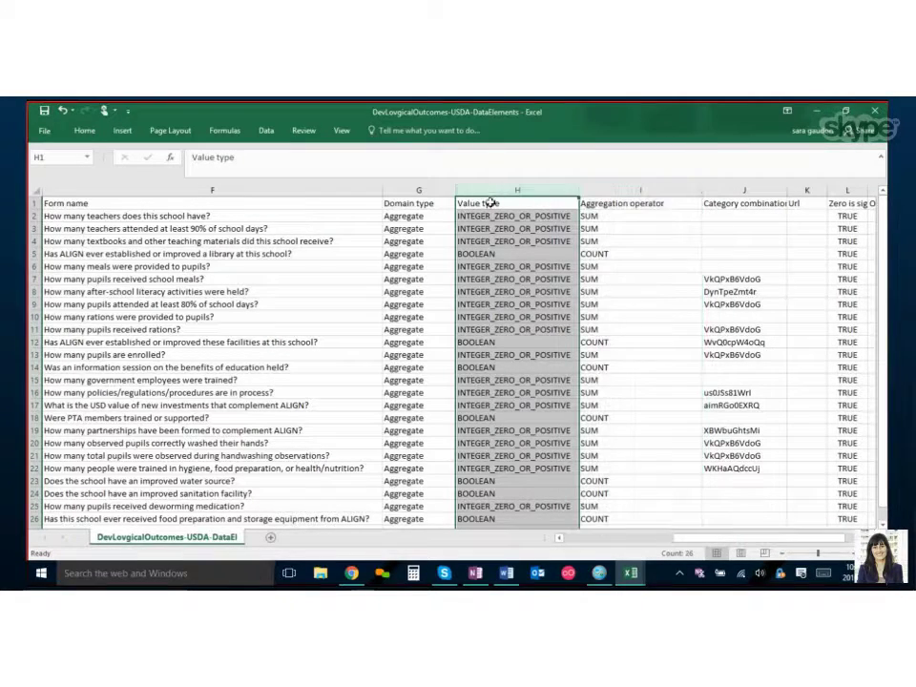
left_click(418, 190)
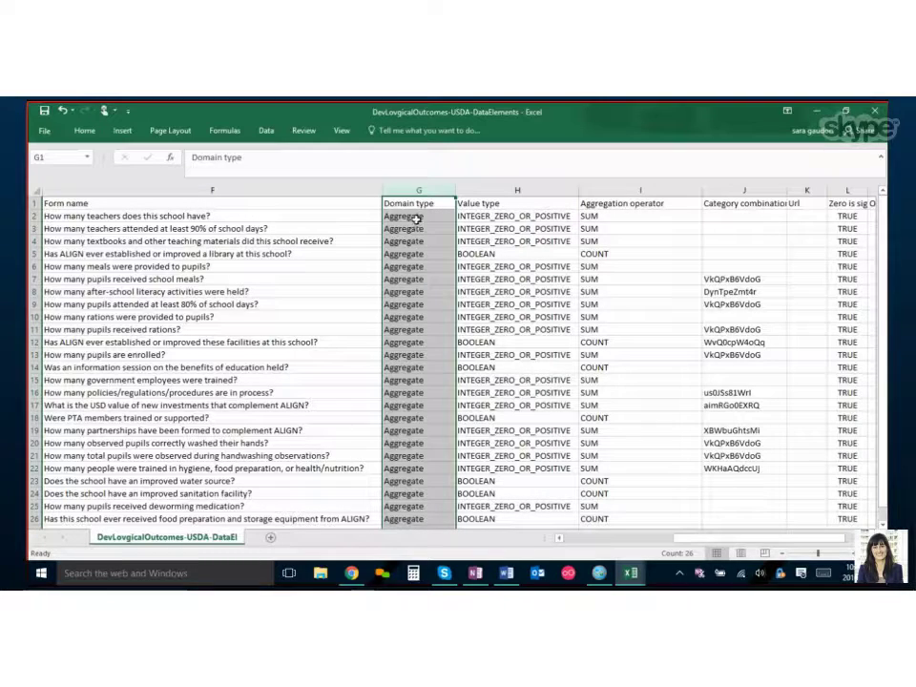
left_click(641, 190)
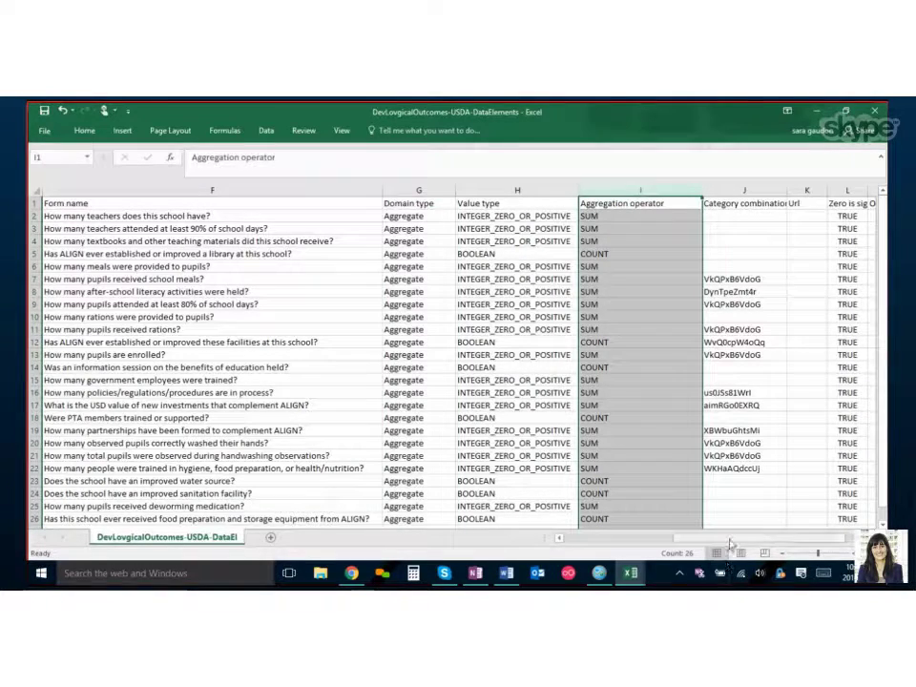
Step: Review the empty Option set and Comment option set columns, then scroll back to column A
scroll(550, 409, "right", 2)
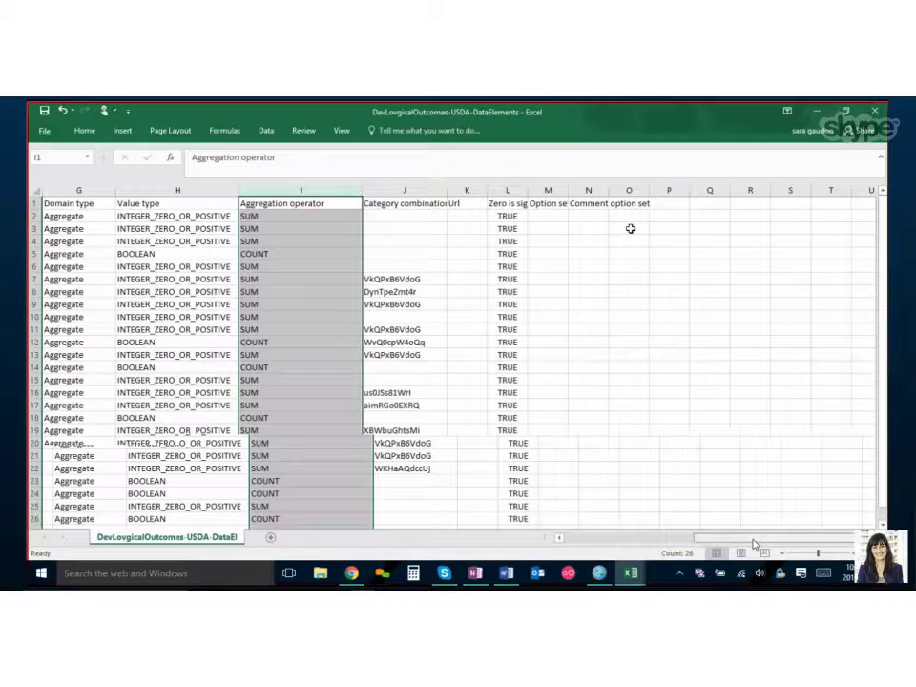
left_click(587, 190)
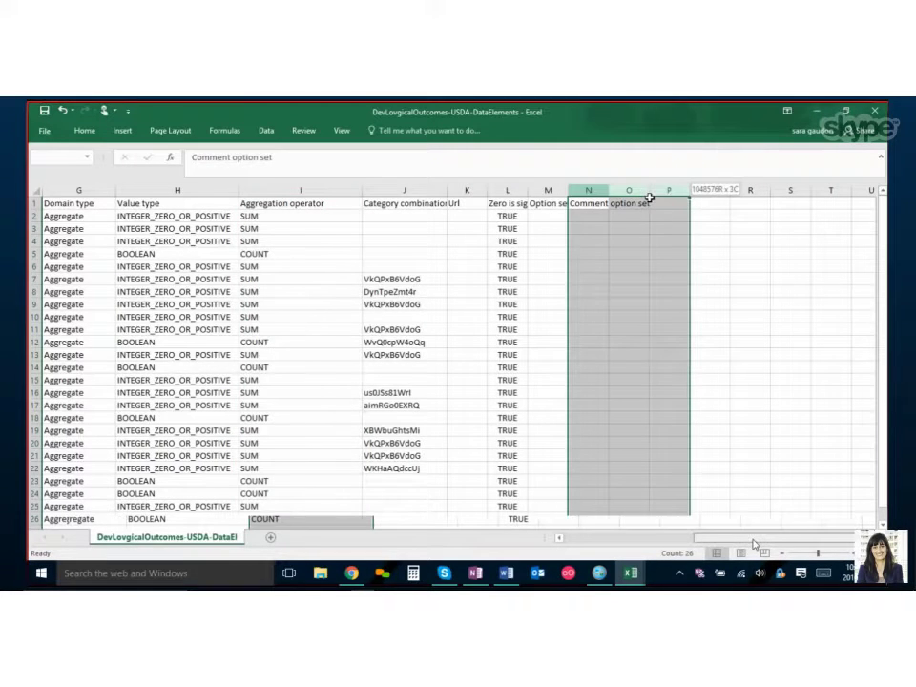
left_click(548, 190)
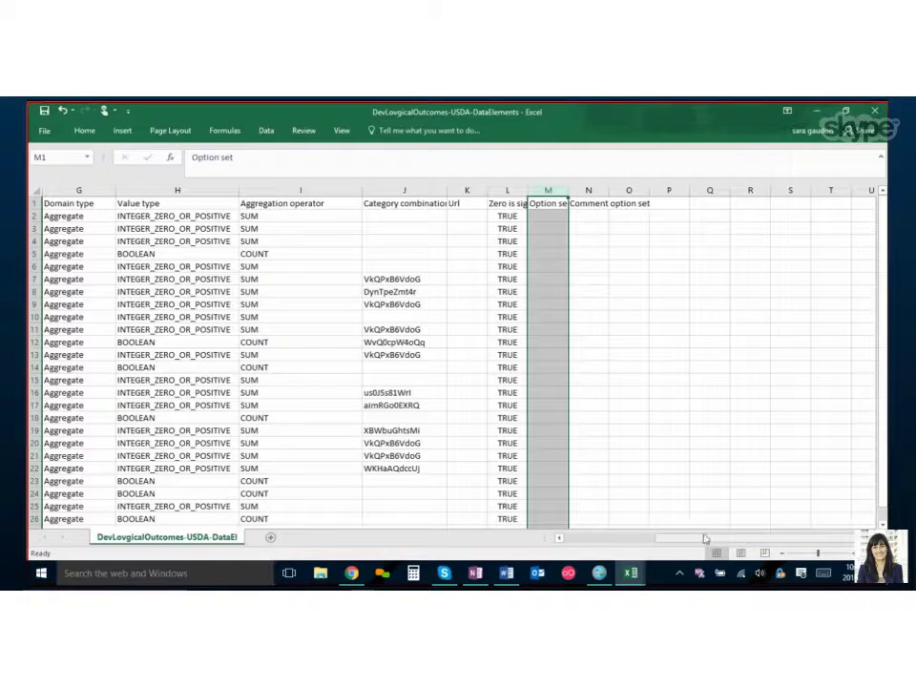
scroll(338, 213, "left", 5)
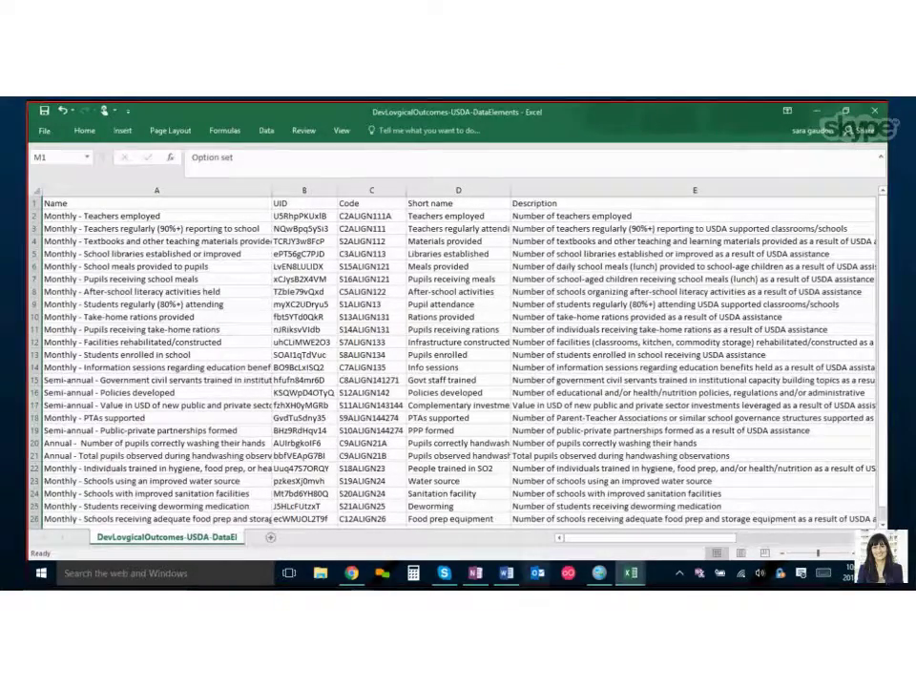
Step: View the example Data Element Worksheet rows in OneNote, then return to Excel's UID column
left_click(644, 558)
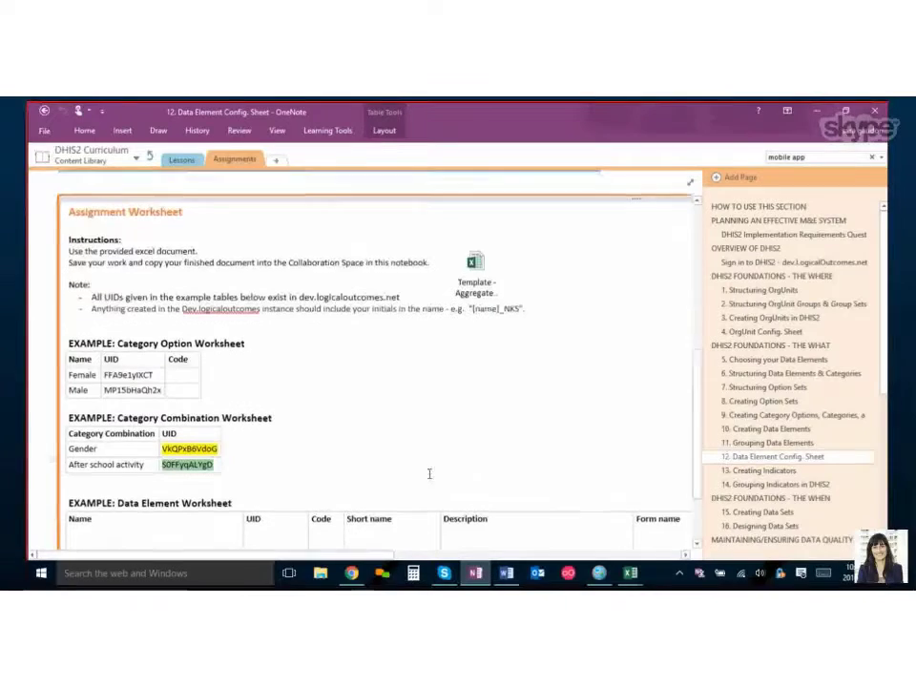
scroll(430, 473, "down", 2)
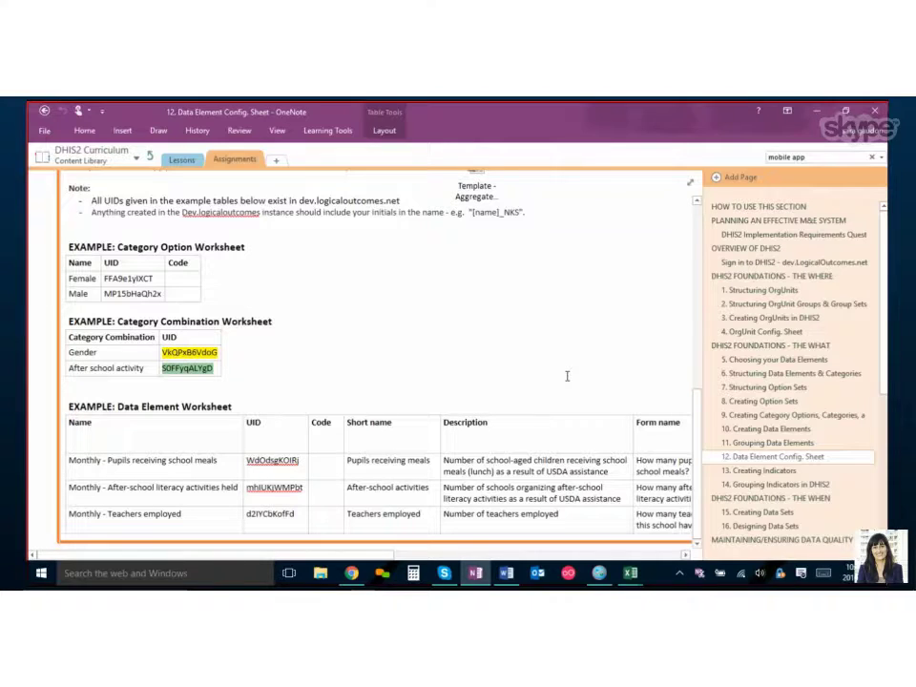
mouse_move(631, 572)
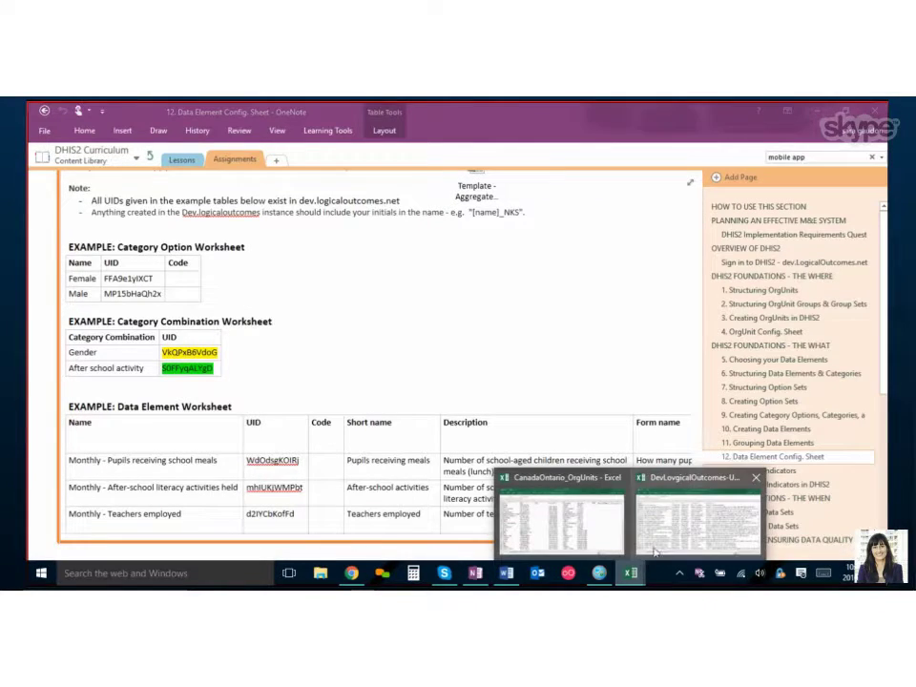
left_click(663, 547)
left_click(302, 190)
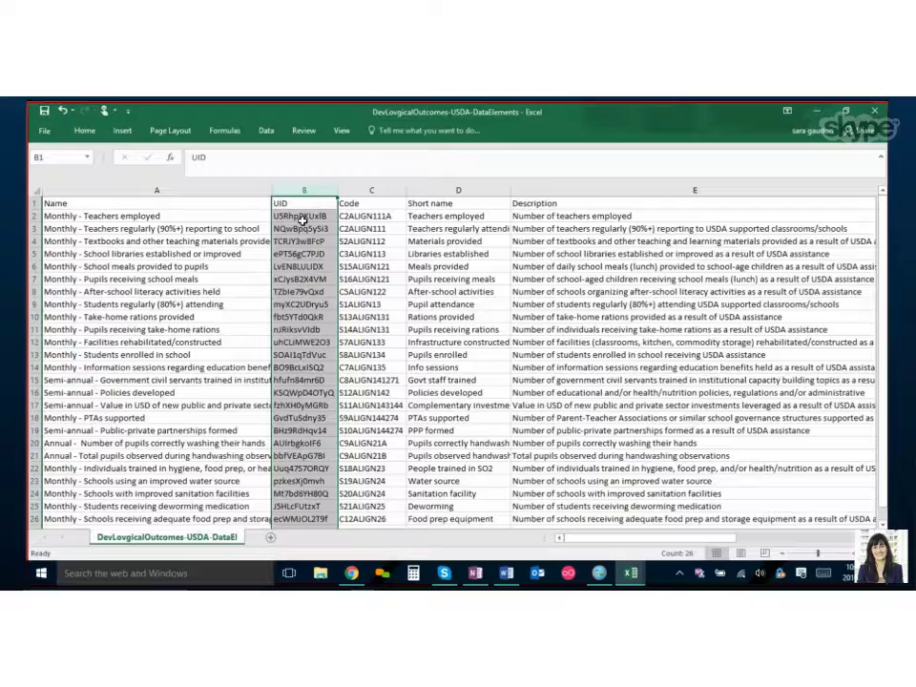
left_click(82, 216)
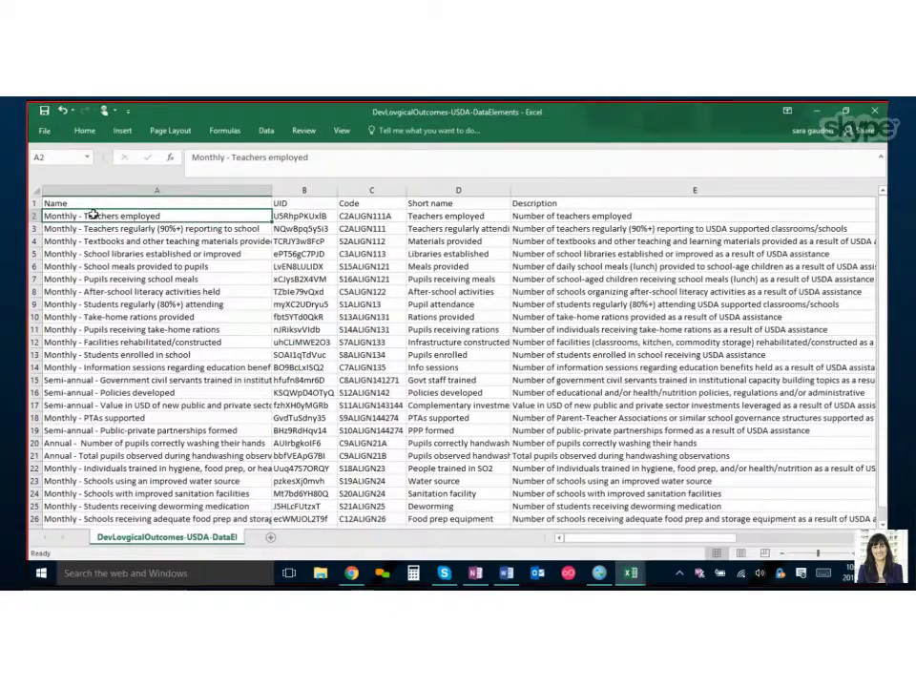
left_click(292, 190)
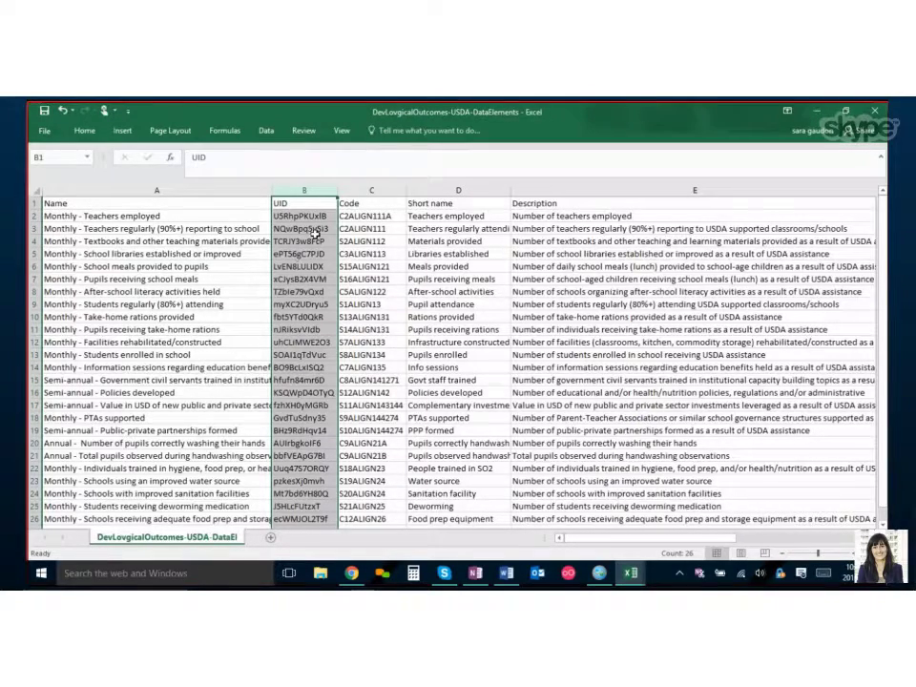
mouse_move(474, 572)
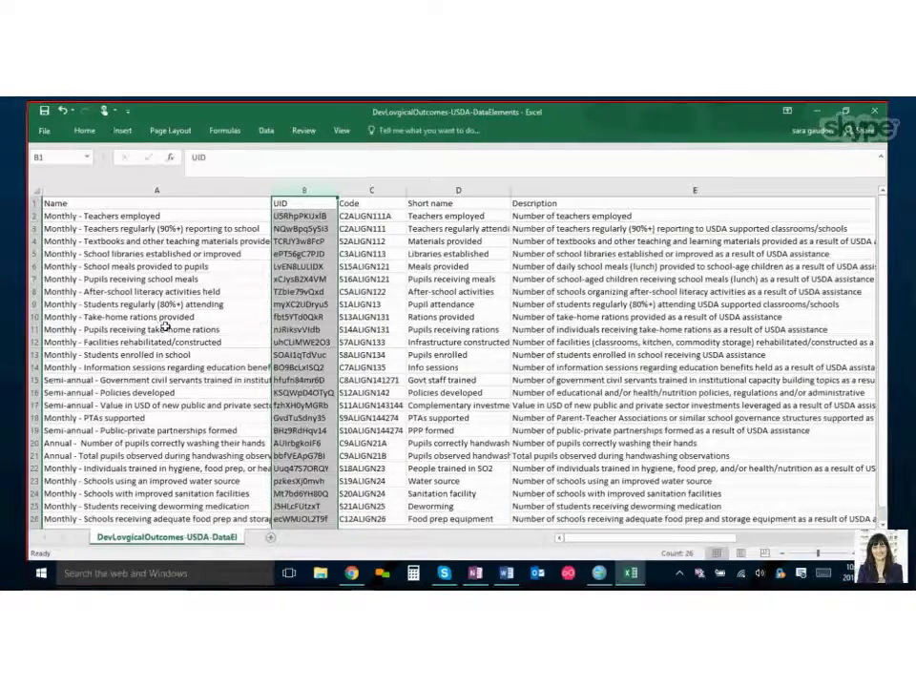
left_click(34, 215)
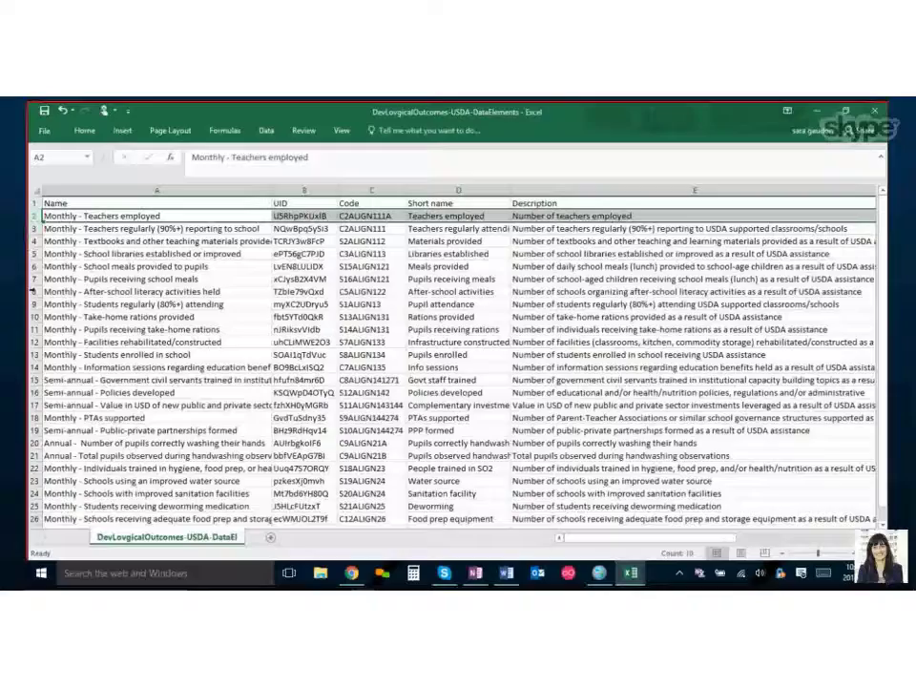
left_click_drag(35, 367, 33, 210)
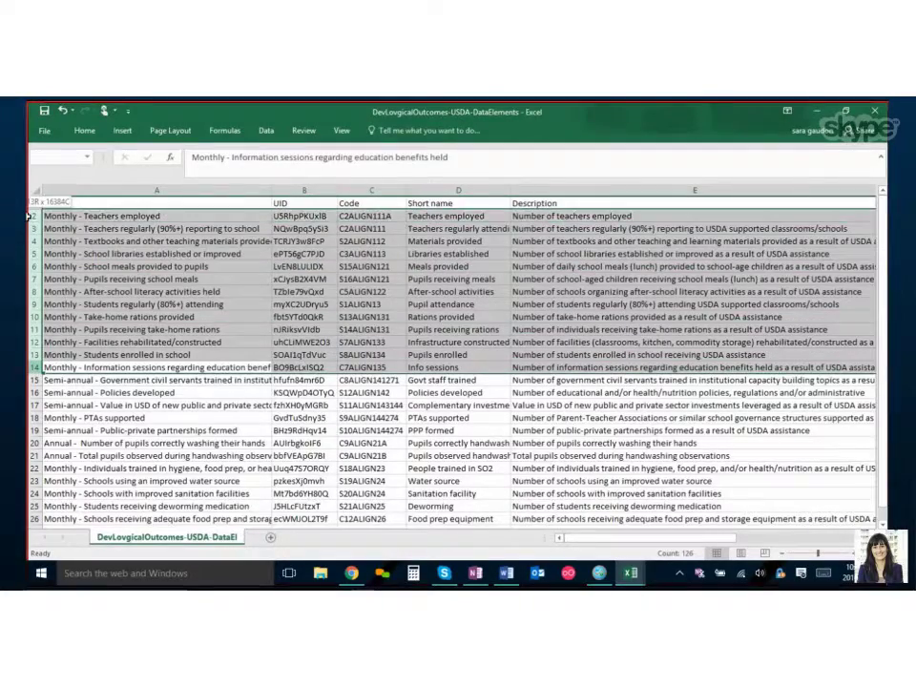
left_click(304, 367)
key("ctrl+c")
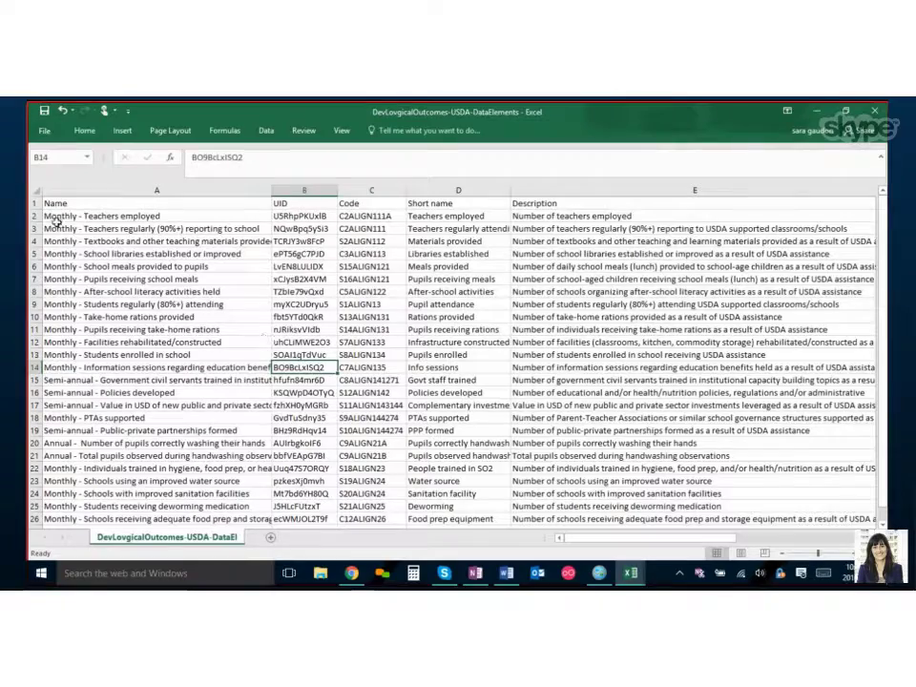
left_click_drag(34, 216, 33, 370)
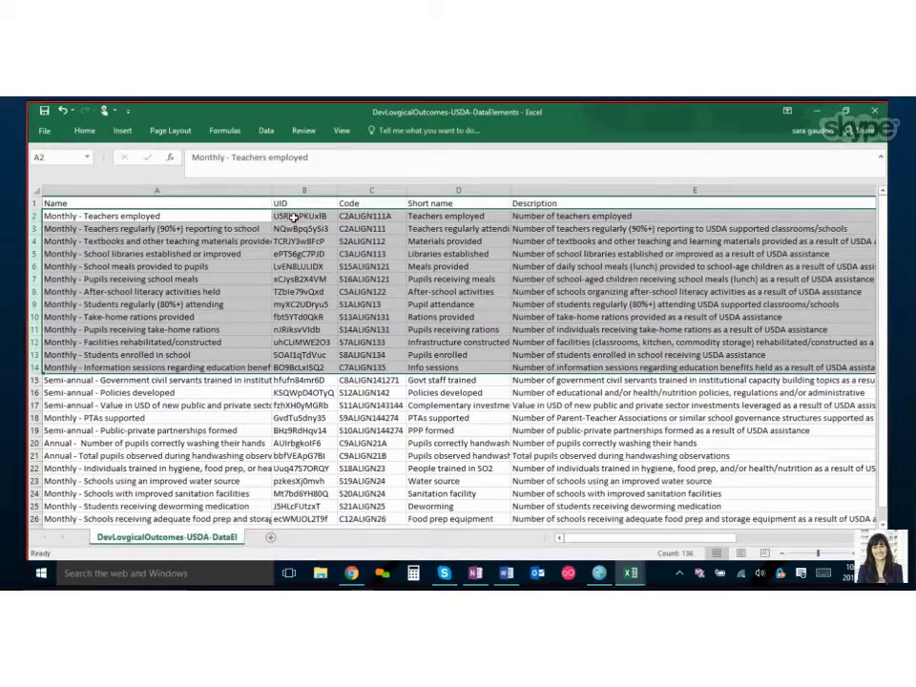
left_click_drag(294, 216, 305, 361)
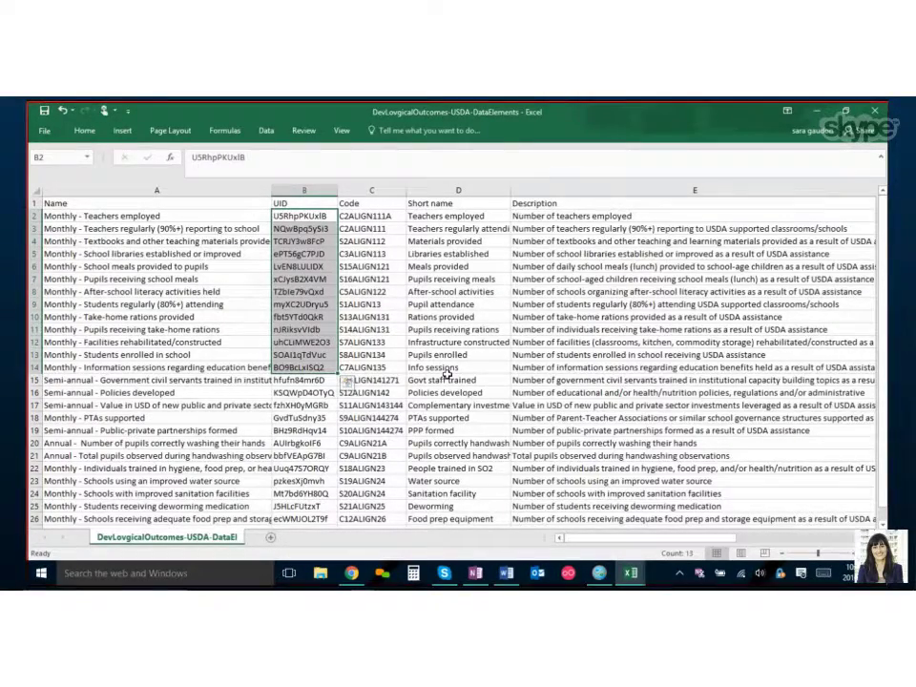
left_click(33, 202)
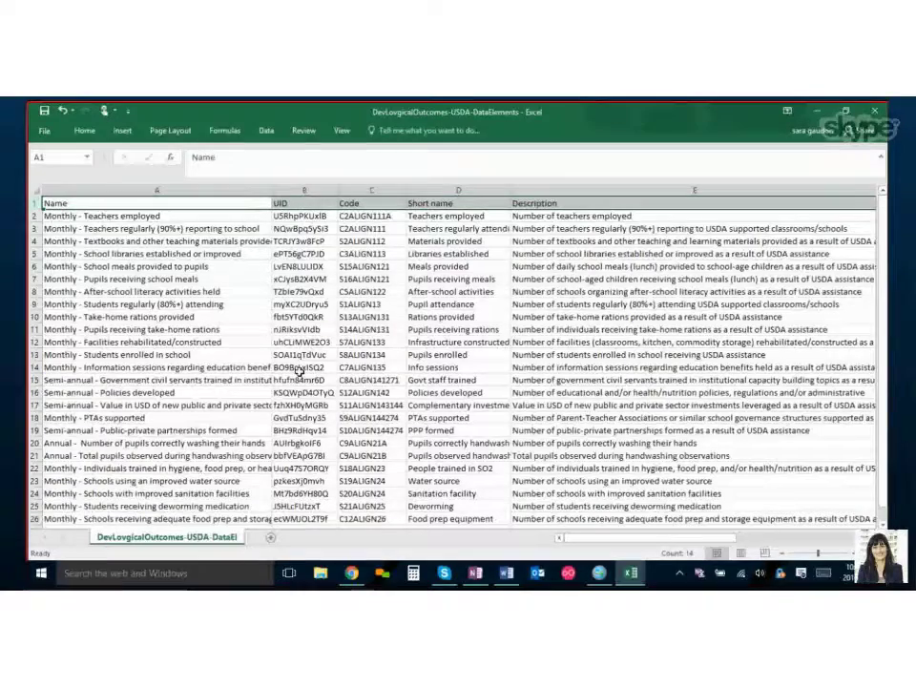
left_click(371, 190)
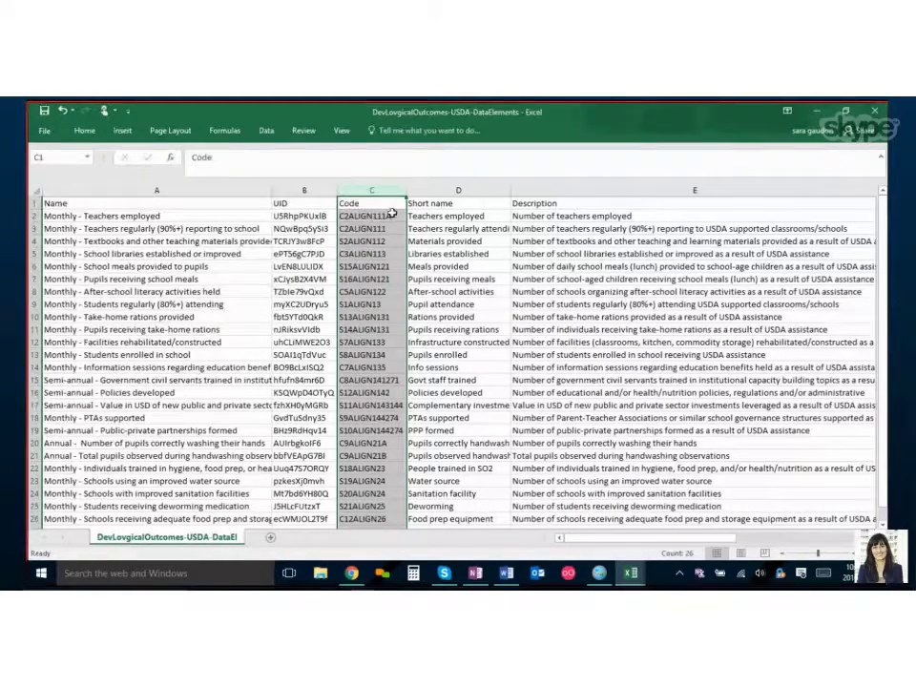
Step: Switch to OneNote and scroll up to the assignment page title and Objectives
left_click(475, 572)
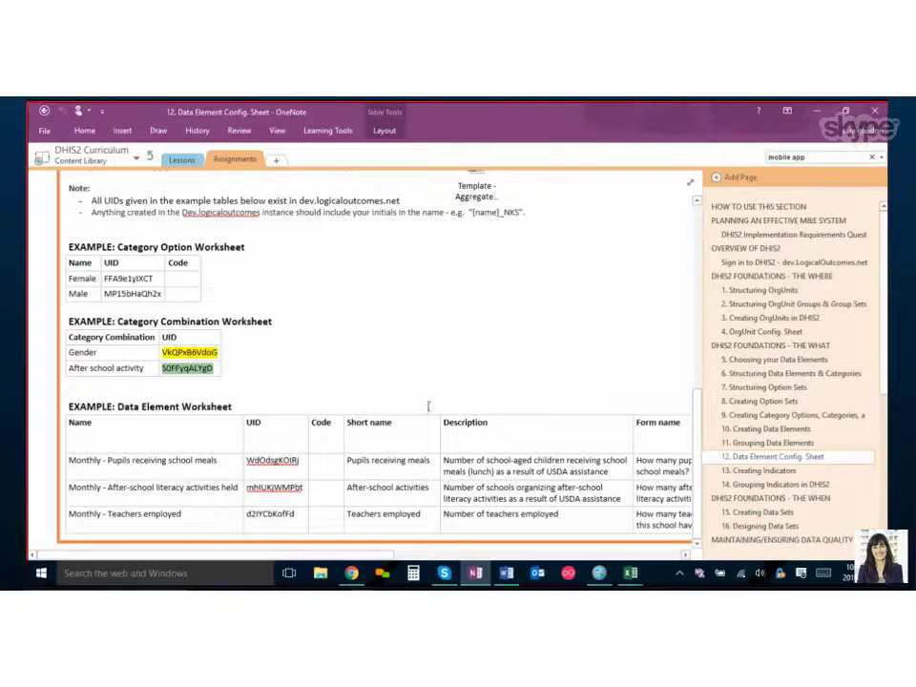
scroll(442, 396, "up", 2)
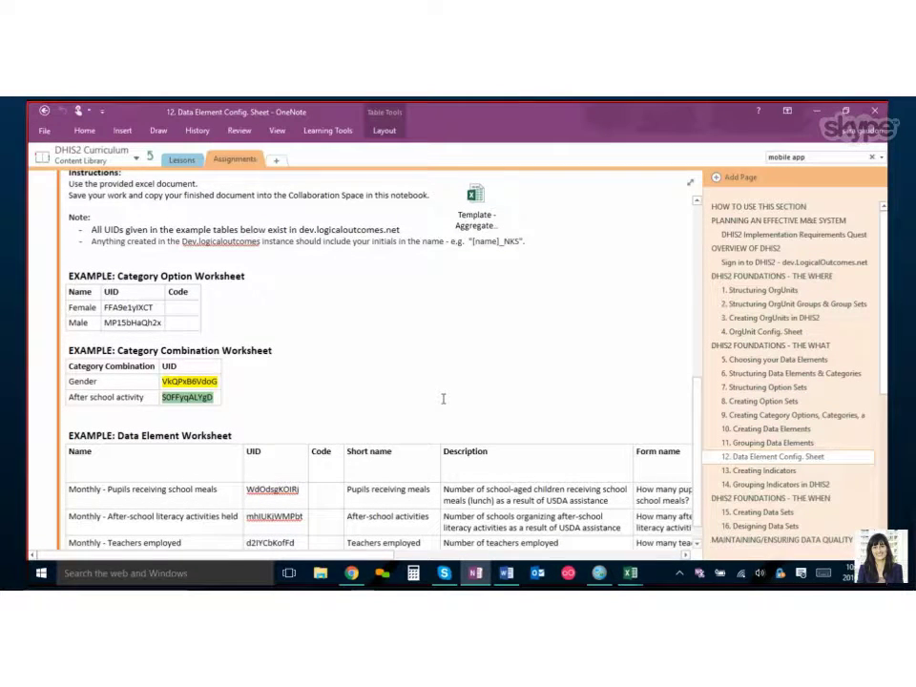
scroll(442, 399, "up", 1)
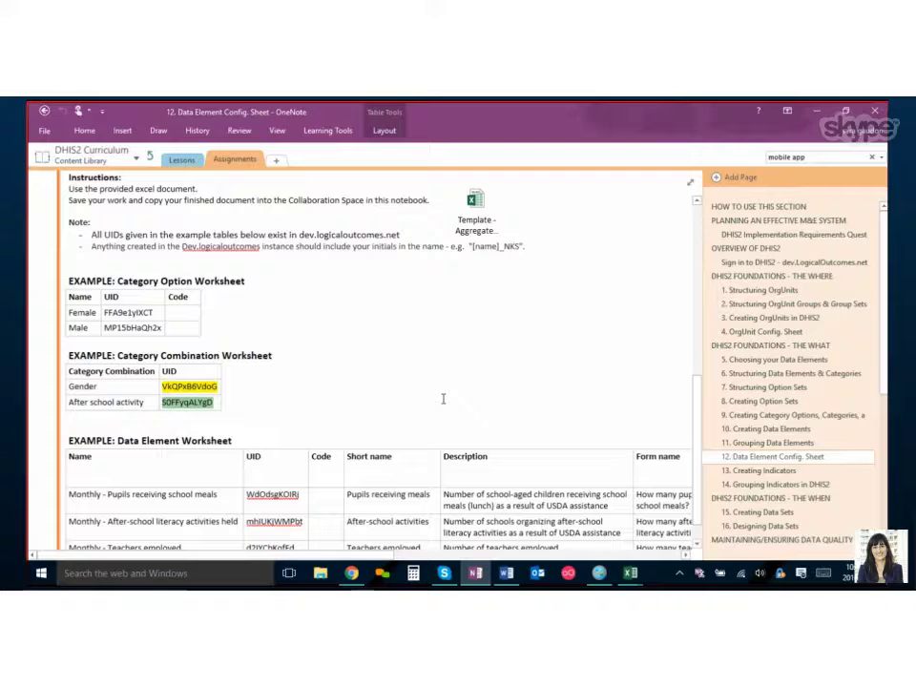
scroll(533, 387, "up", 10)
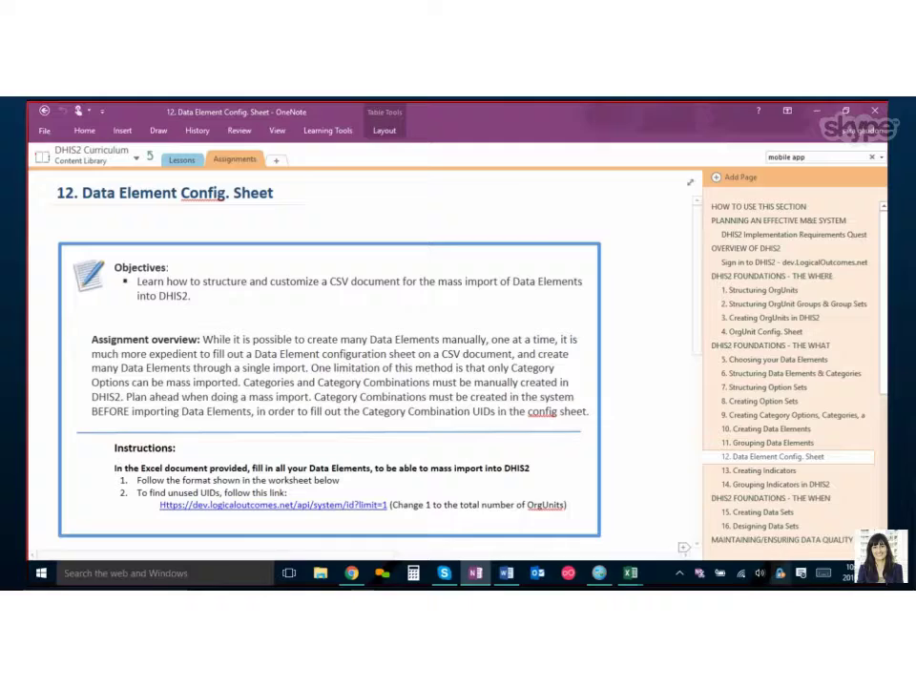
Step: Back in Excel, widen column A to fit long element names, then highlight the UID and Code columns
mouse_move(630, 572)
left_click(658, 541)
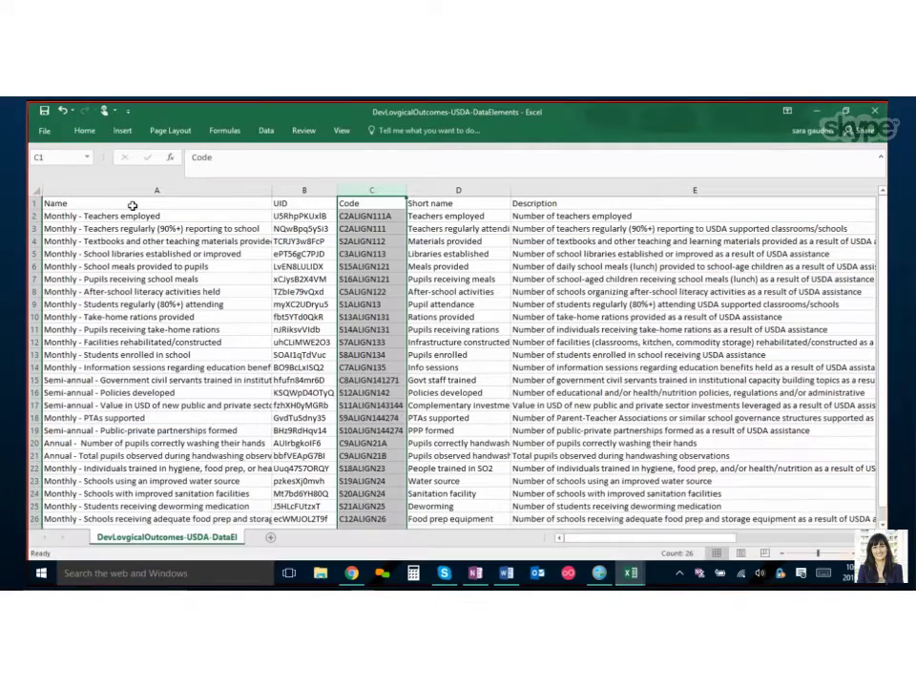
left_click(33, 203)
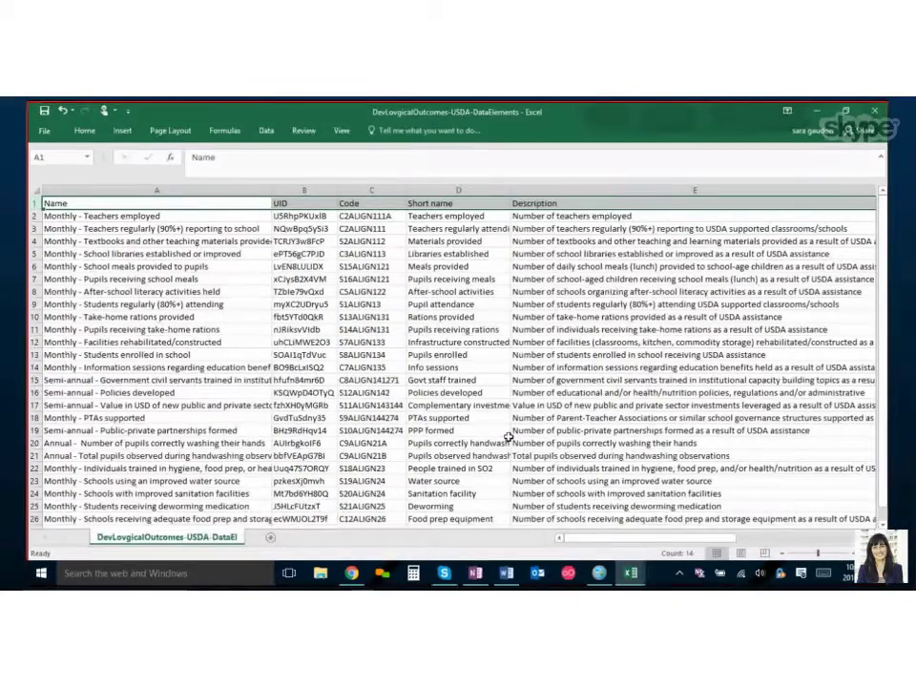
left_click_drag(272, 190, 305, 191)
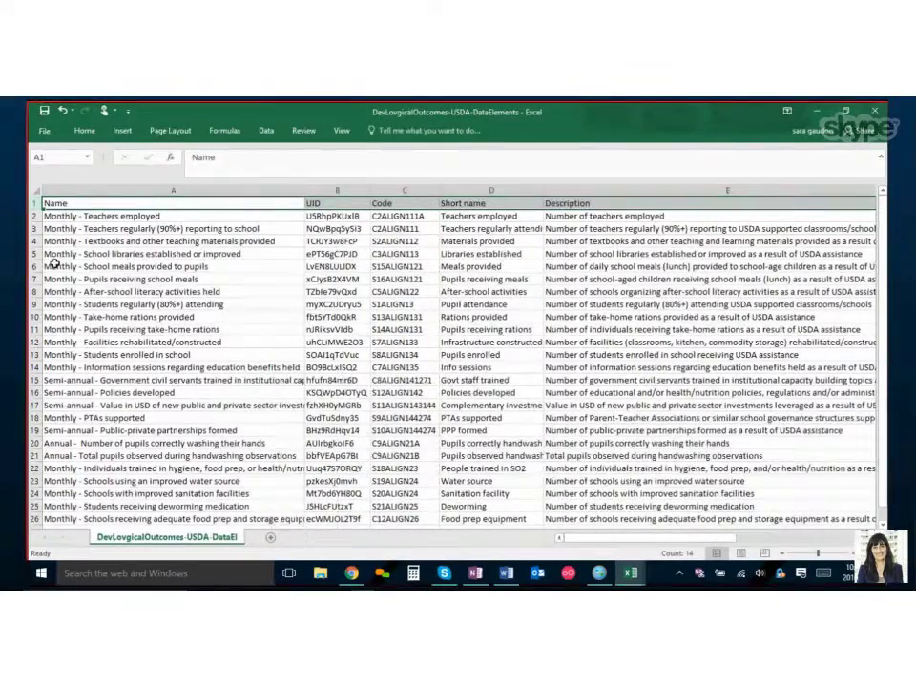
left_click(75, 242)
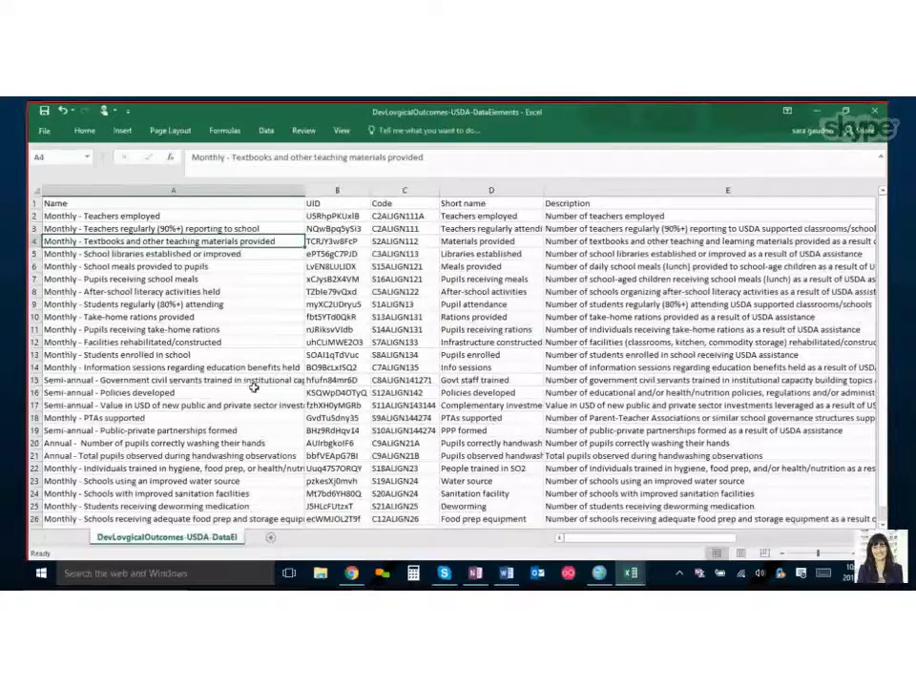
left_click(34, 204)
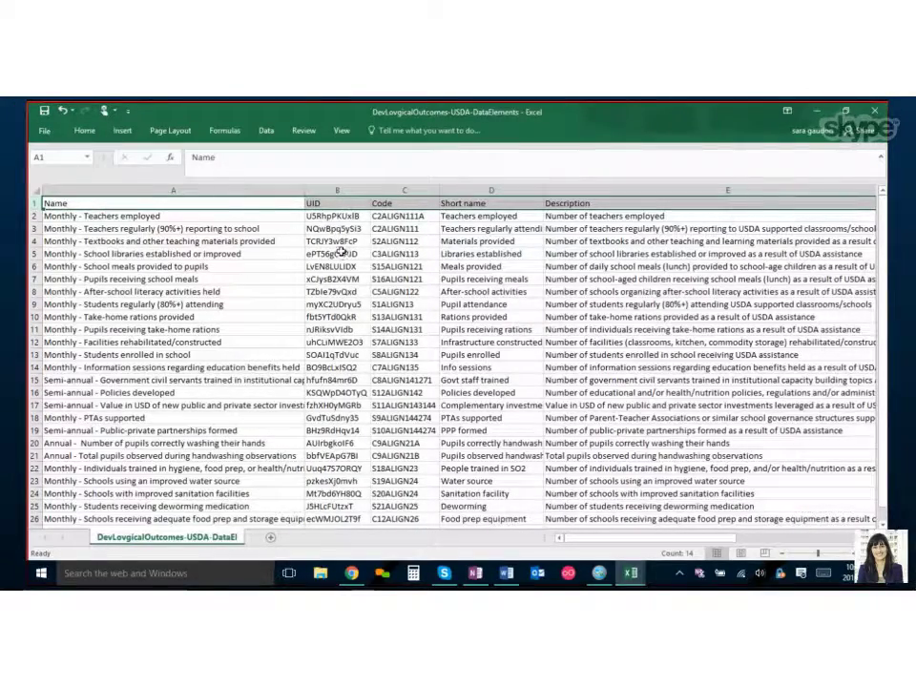
left_click(336, 190)
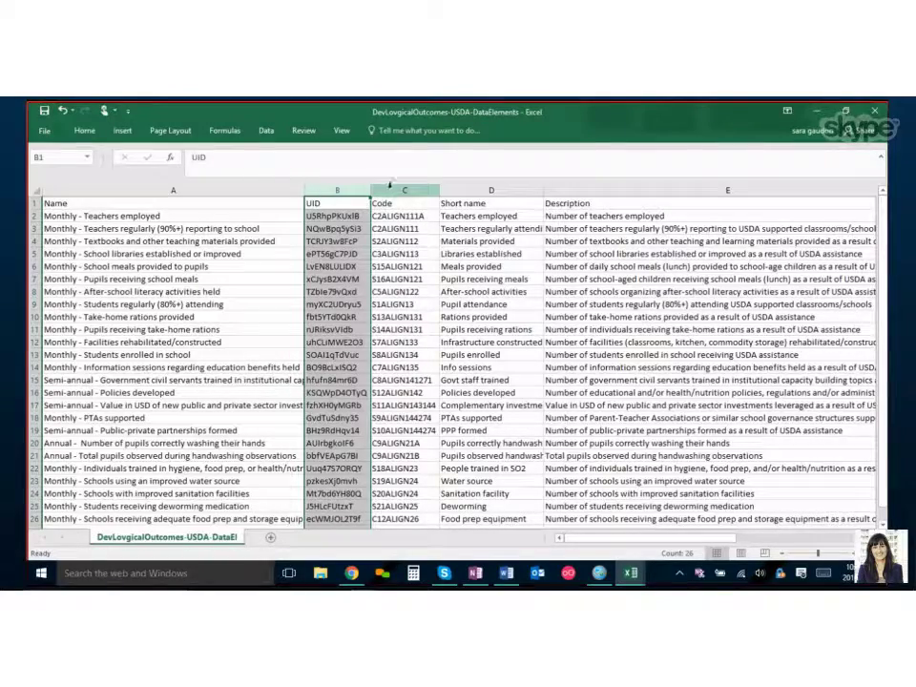
left_click(389, 187)
scroll(620, 543, "right", 3)
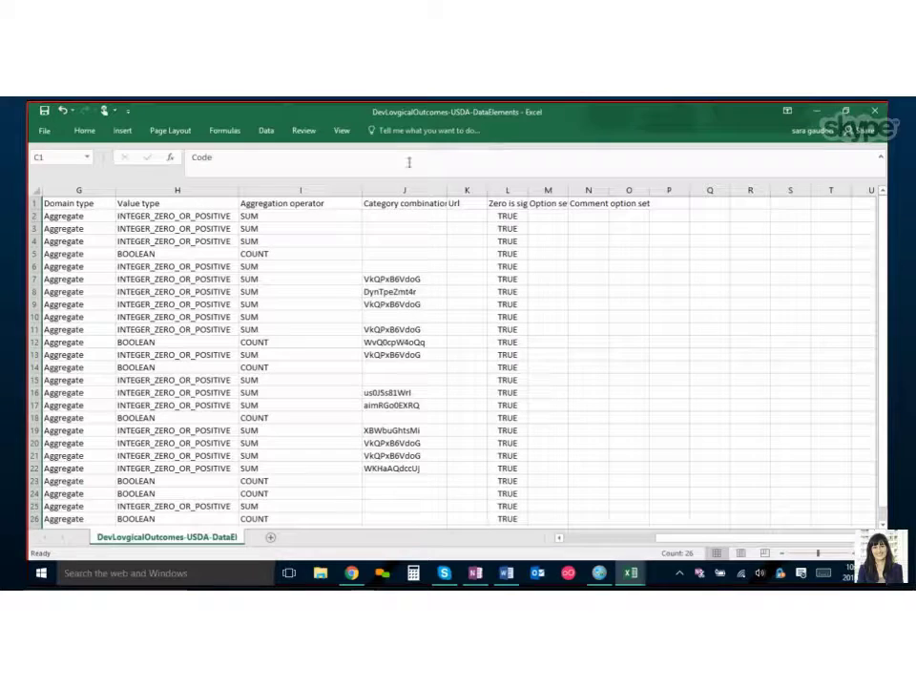
left_click(404, 187)
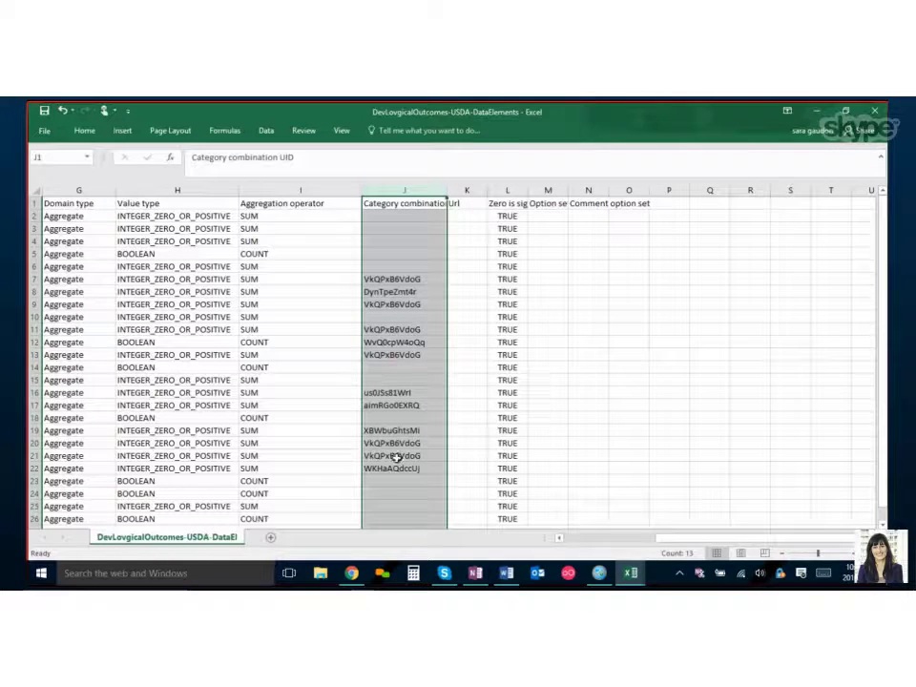
left_click(402, 277)
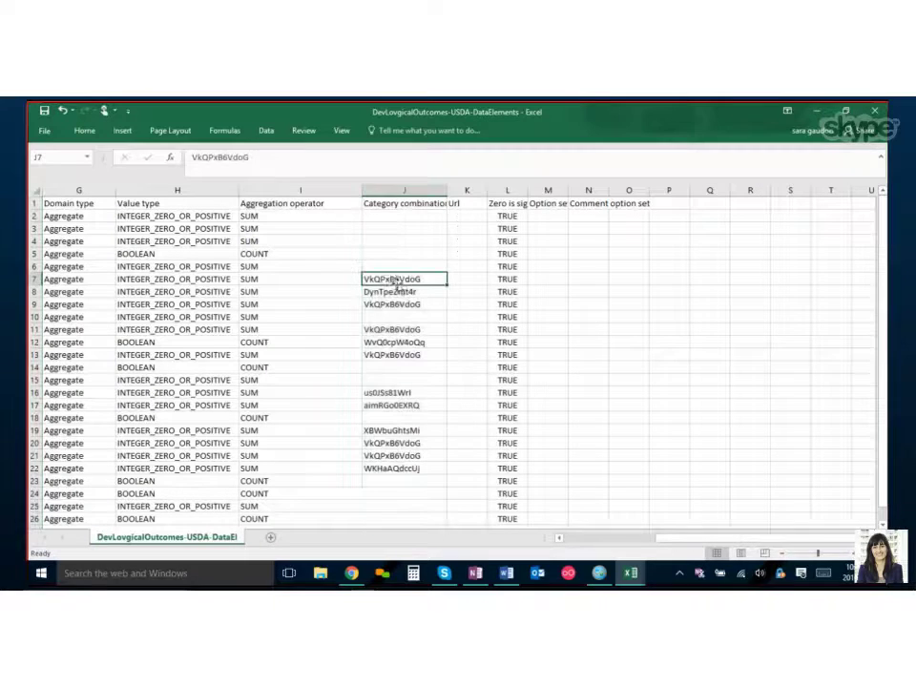
scroll(678, 542, "left", 5)
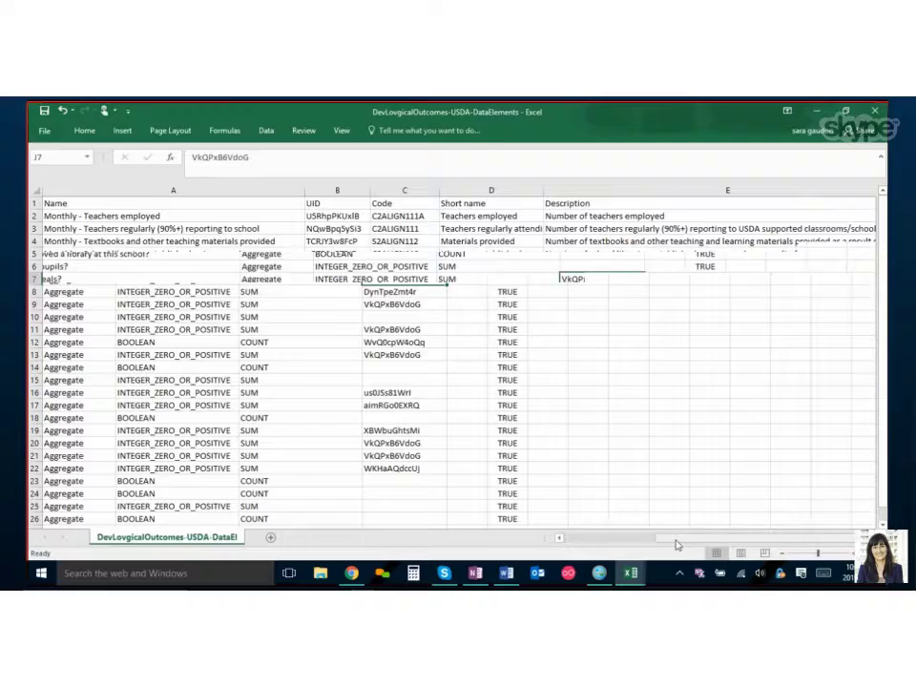
left_click(35, 203)
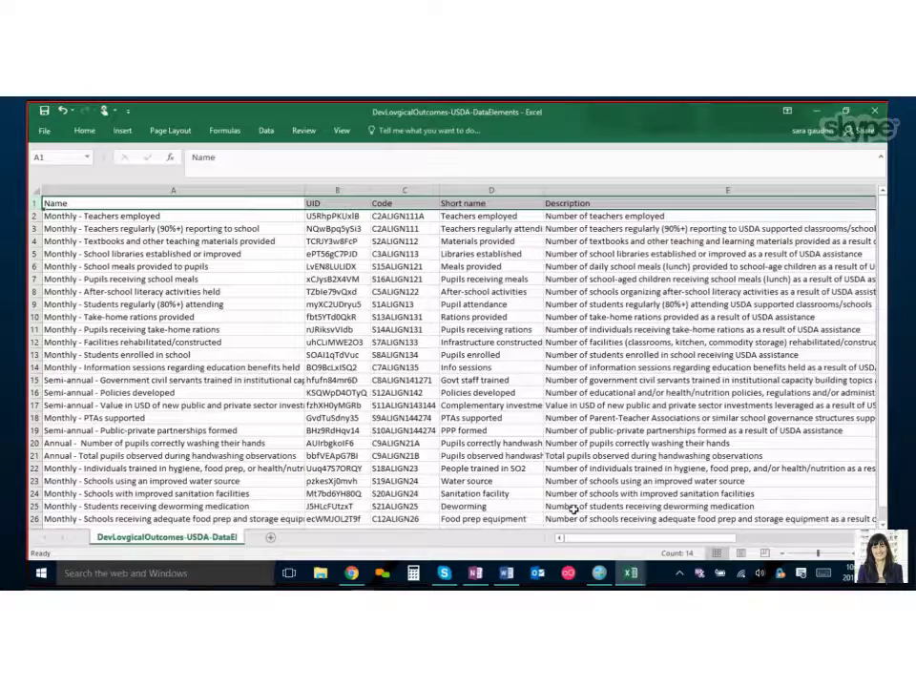
Step: Switch from Excel to the OneNote assignment page with Alt+Tab
key("alt+Tab")
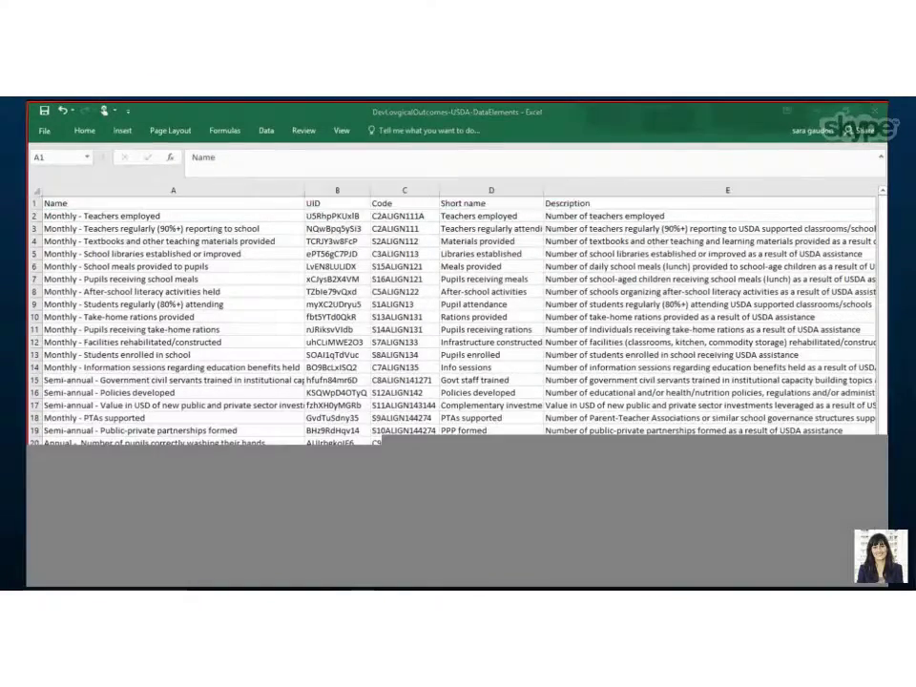